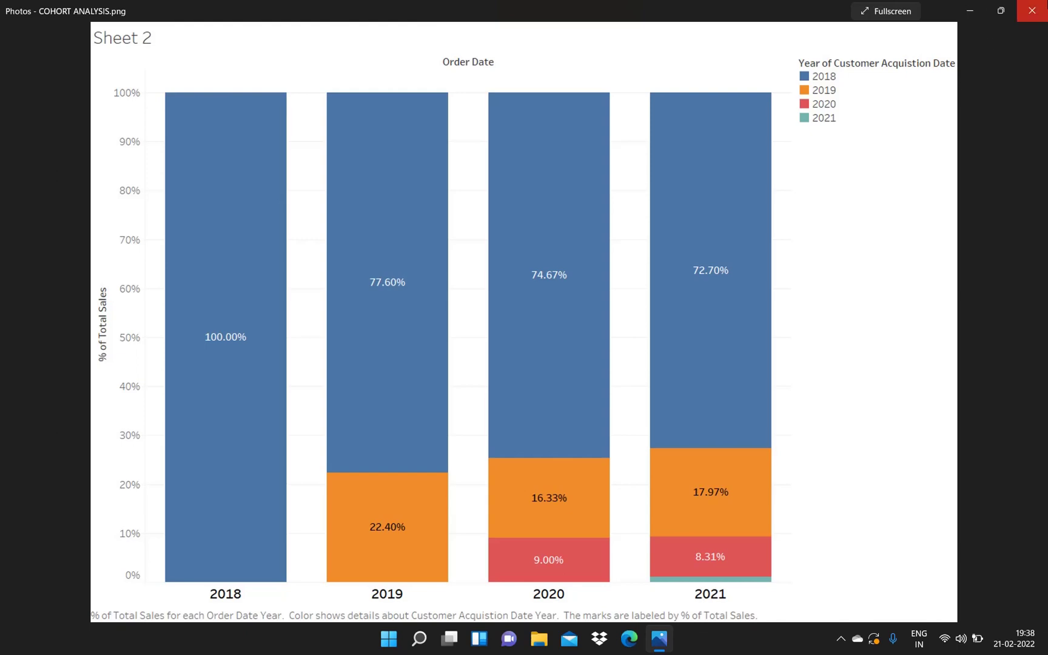
# Close the finished COHORT ANALYSIS image in Photos and bring up the desktop context menu
pyautogui.click(1032, 11)
pyautogui.rightClick(513, 267)
# Launch Tableau 2021.4, dismiss File Recovery, and start a worksheet on Sample - Superstore
pyautogui.click(564, 324)
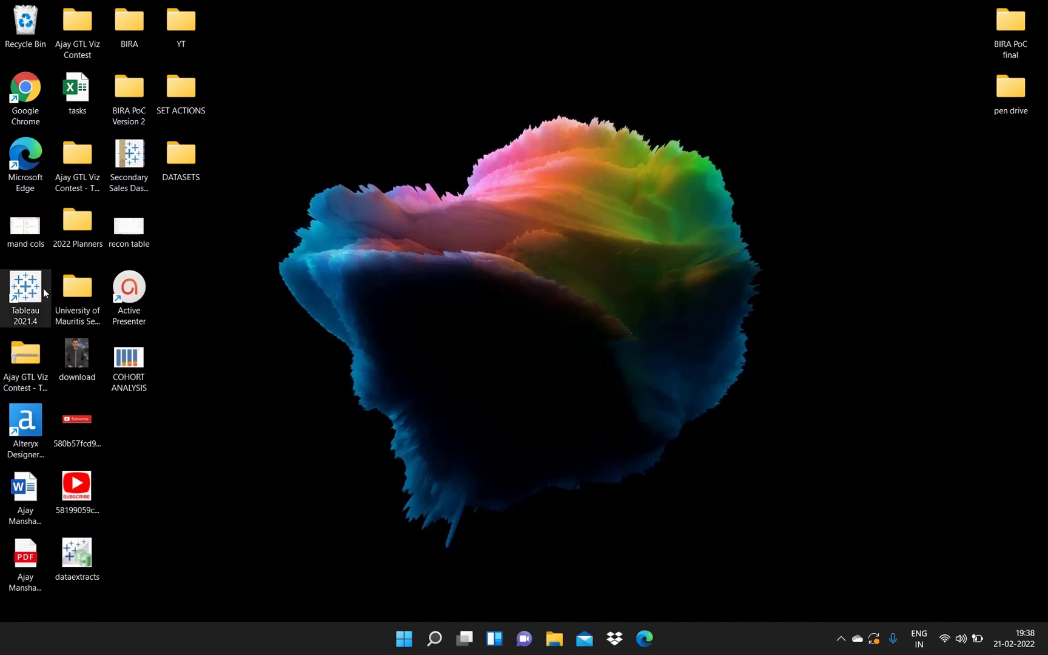
pyautogui.doubleClick(44, 289)
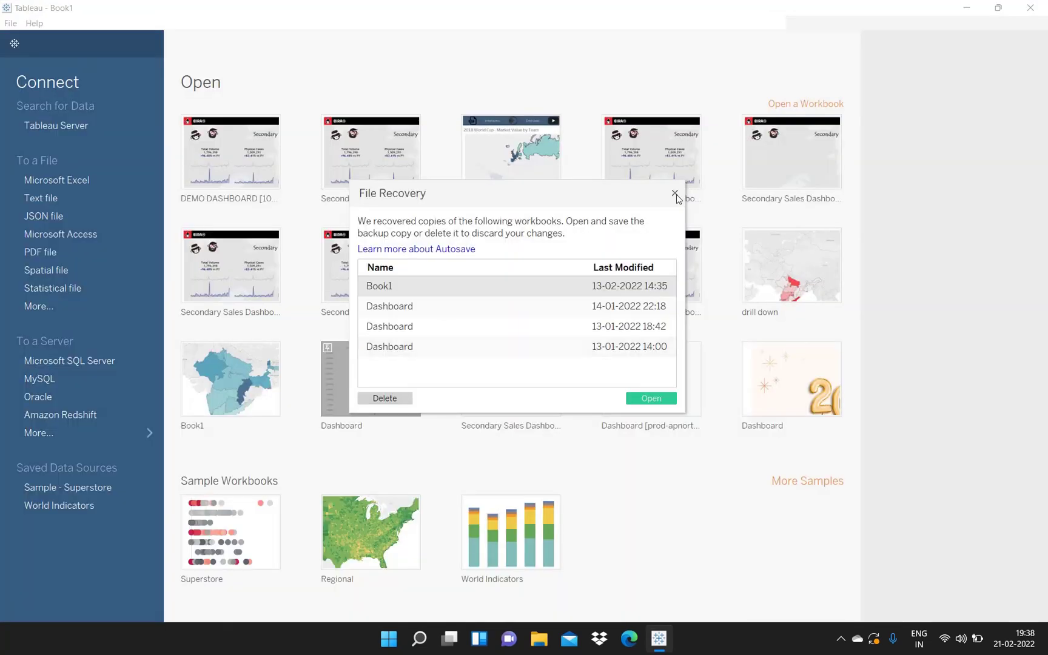
pyautogui.click(675, 194)
pyautogui.click(67, 487)
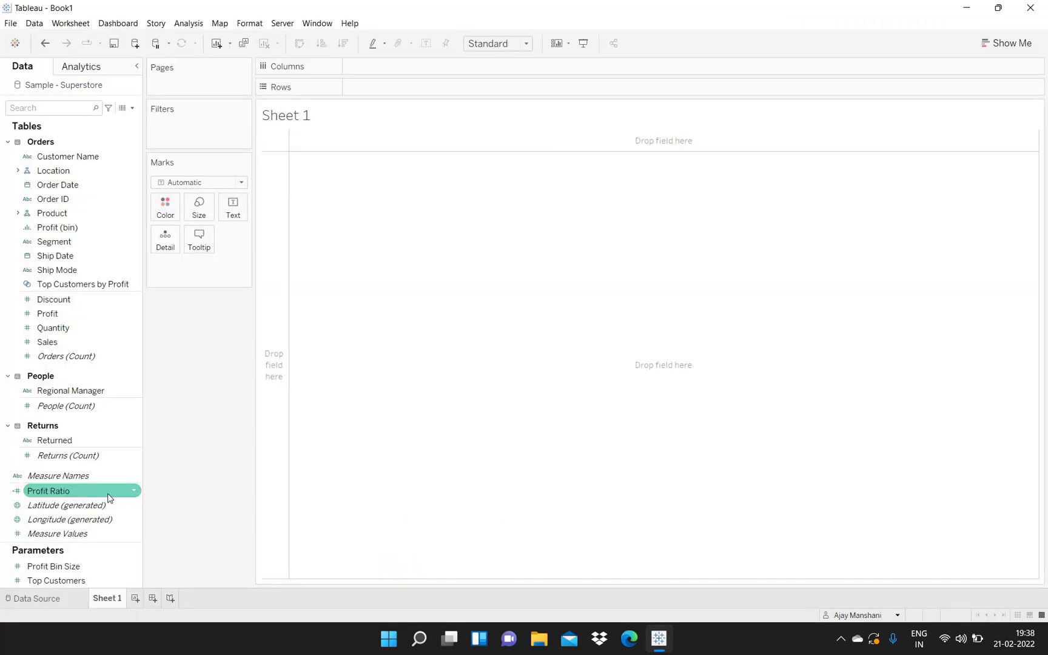
# Find Order Date in the Data pane and put YEAR(Order Date) on Rows
pyautogui.click(34, 110)
pyautogui.write('or')
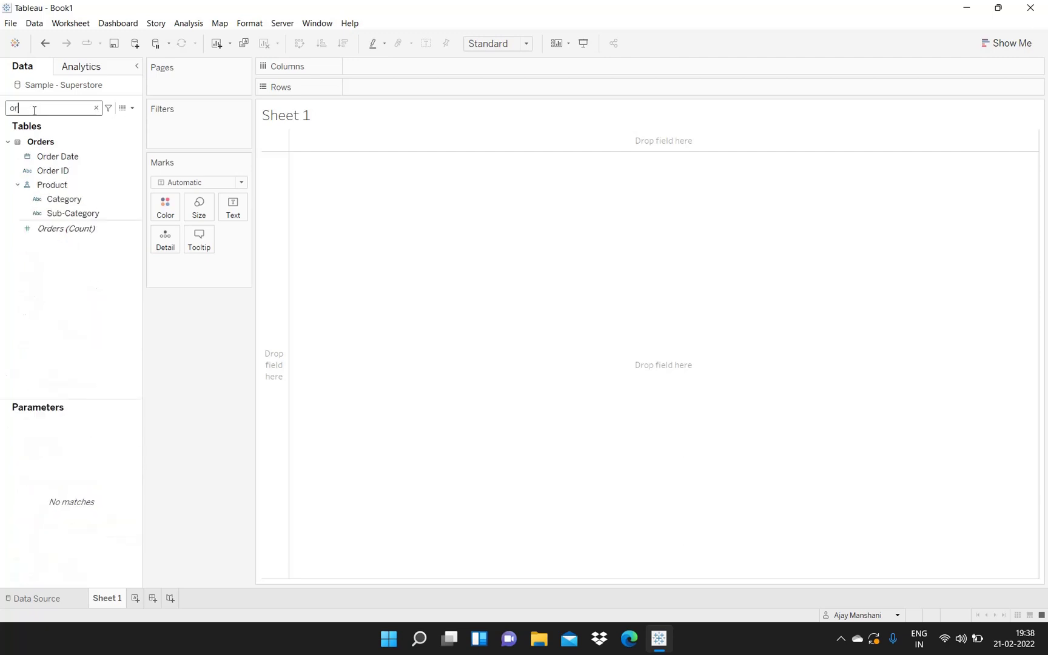
pyautogui.moveTo(58, 157); pyautogui.dragTo(401, 87)
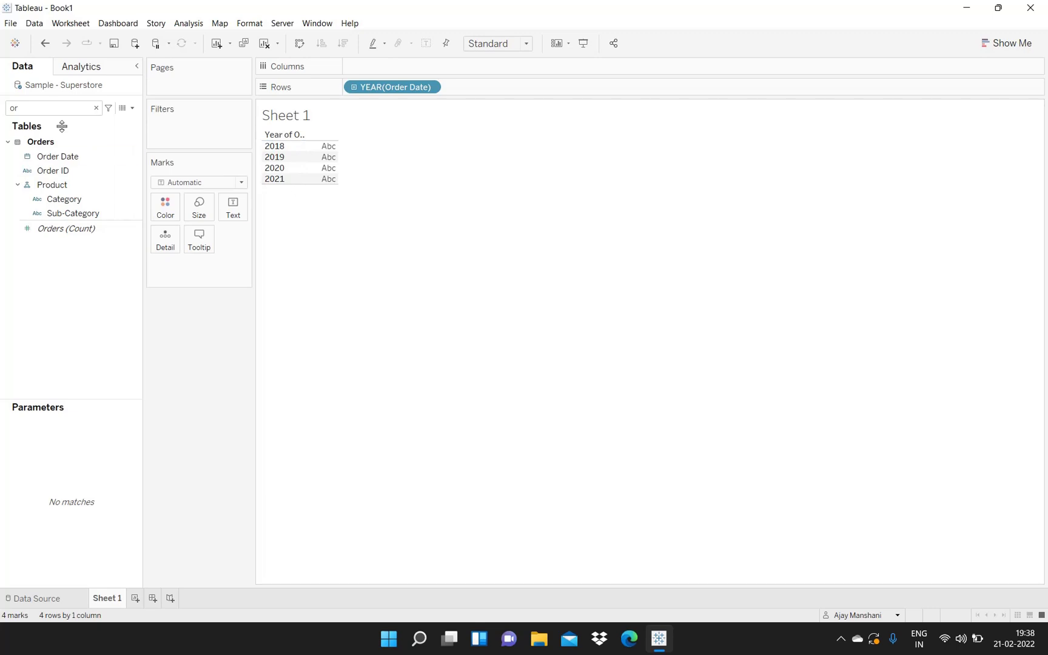
# Add SUM(Sales) to Columns and swap rows and columns so years run across
pyautogui.doubleClick(48, 111)
pyautogui.press('BackSpace')
pyautogui.write('sal')
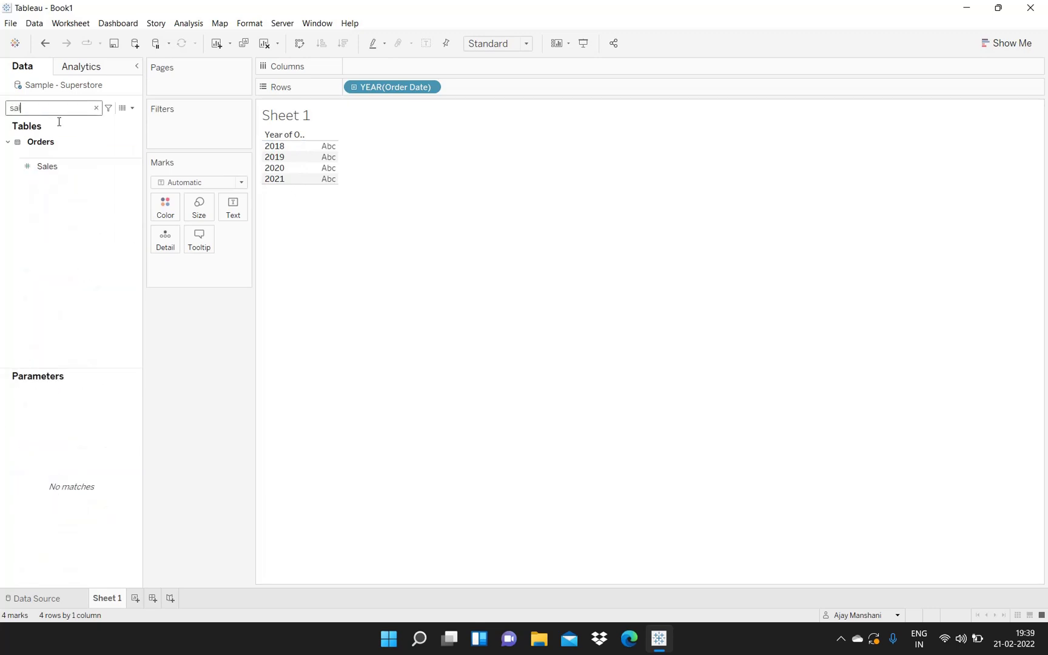
pyautogui.moveTo(65, 163); pyautogui.dragTo(416, 71)
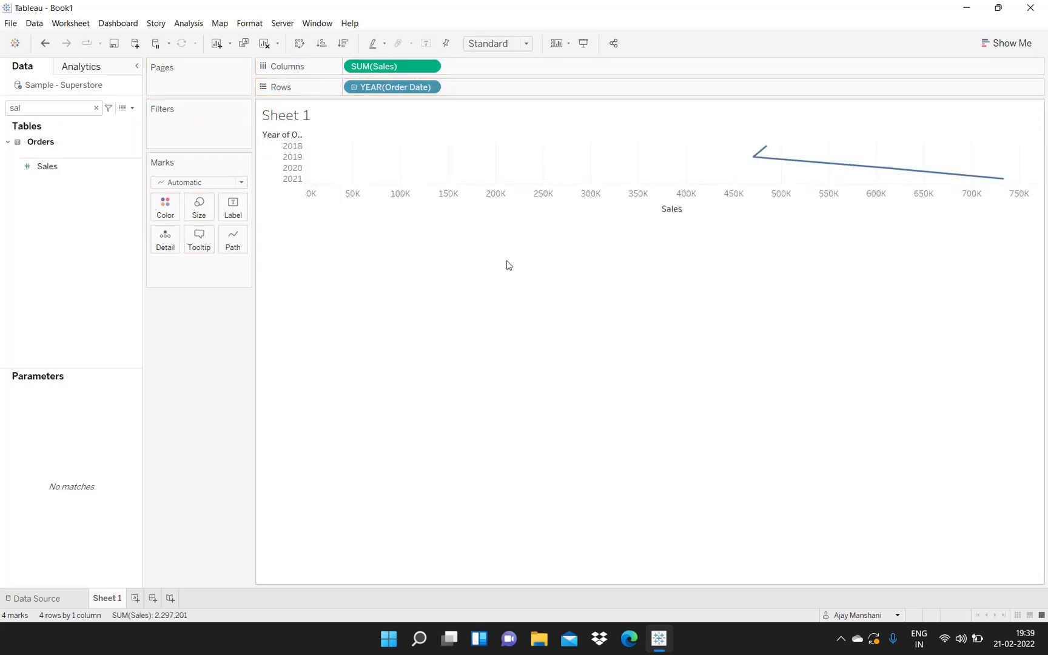
pyautogui.click(305, 47)
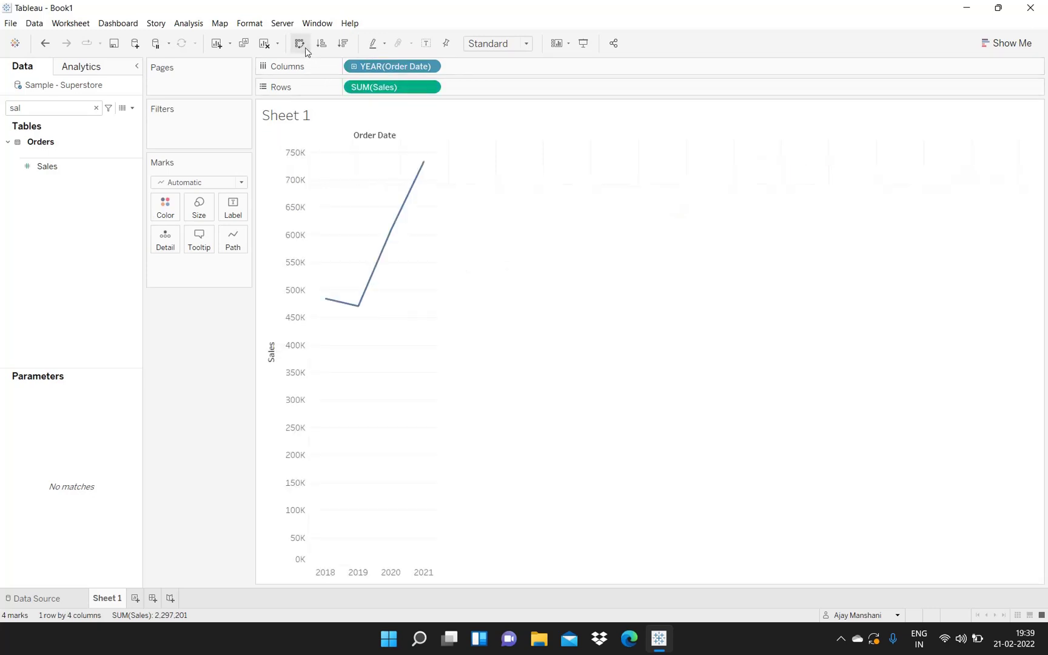
# Switch the marks to Bar, fit the view to Entire View, and clear the field search
pyautogui.click(241, 182)
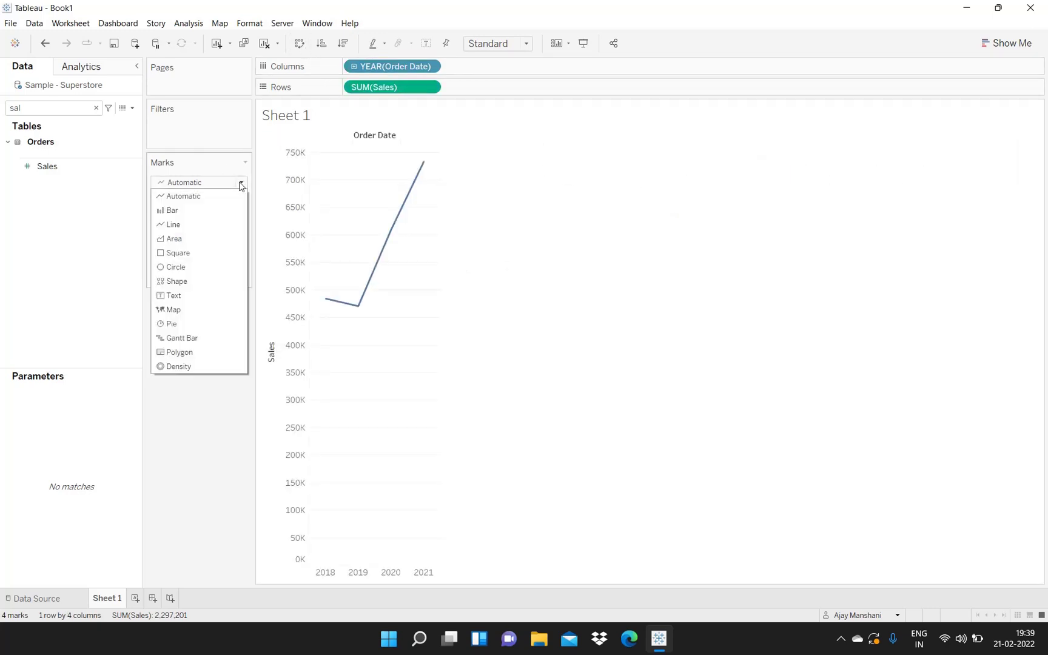
pyautogui.click(201, 216)
pyautogui.click(527, 43)
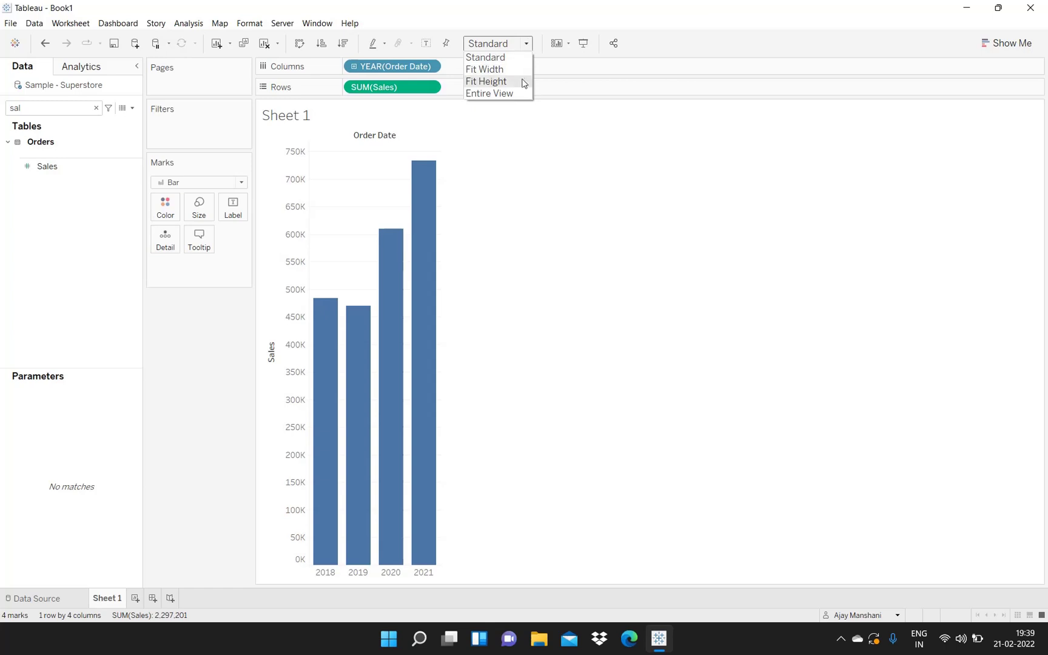
pyautogui.click(522, 93)
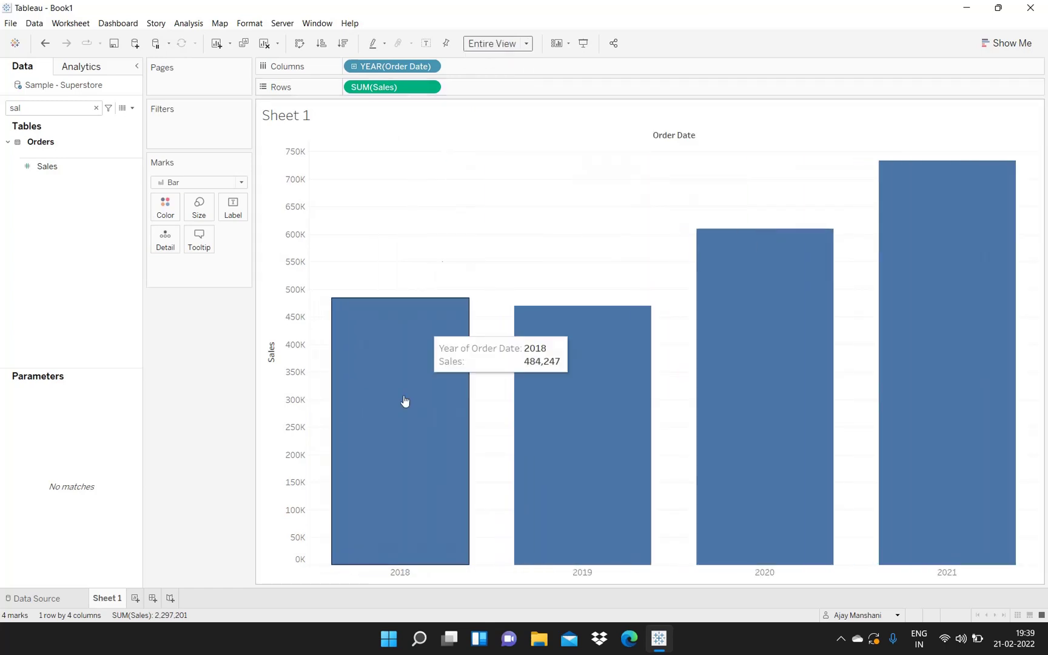
pyautogui.moveTo(368, 432)
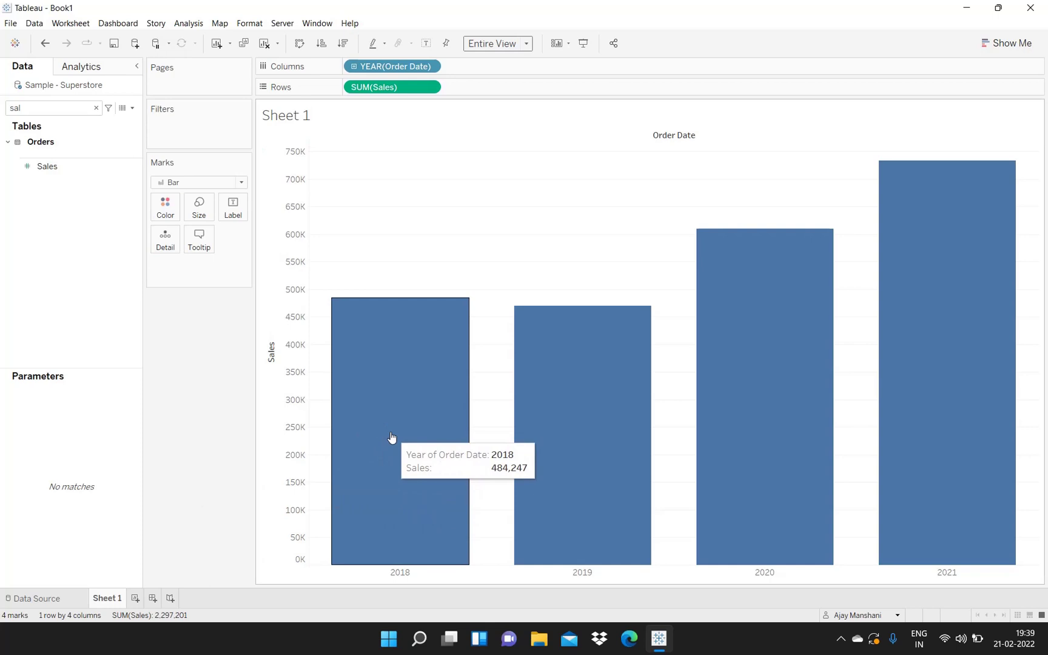
pyautogui.moveTo(730, 393)
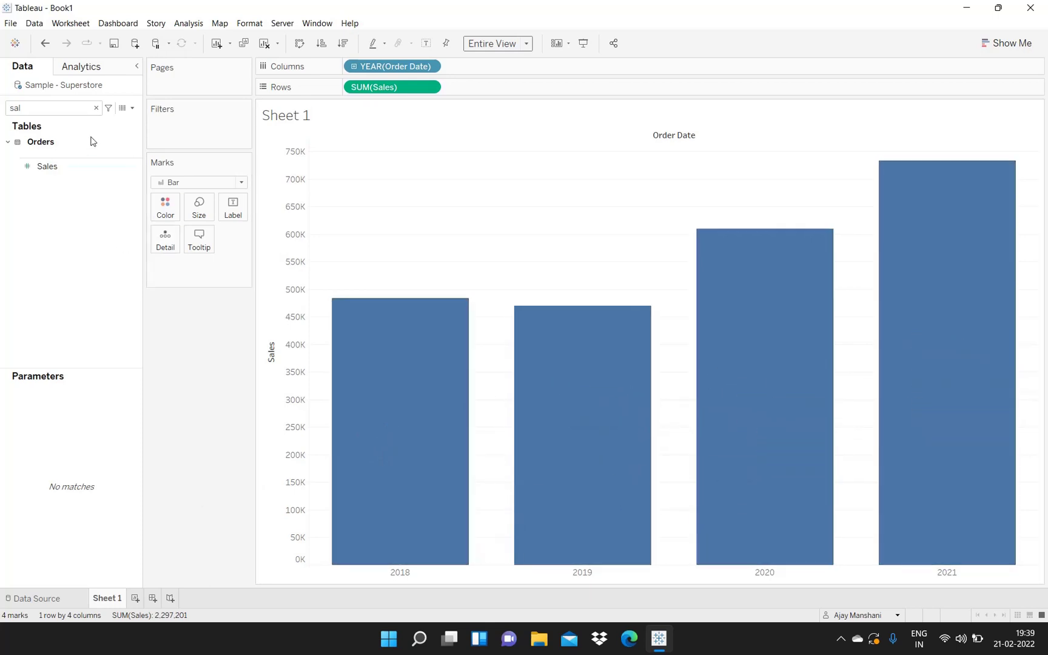
pyautogui.click(96, 108)
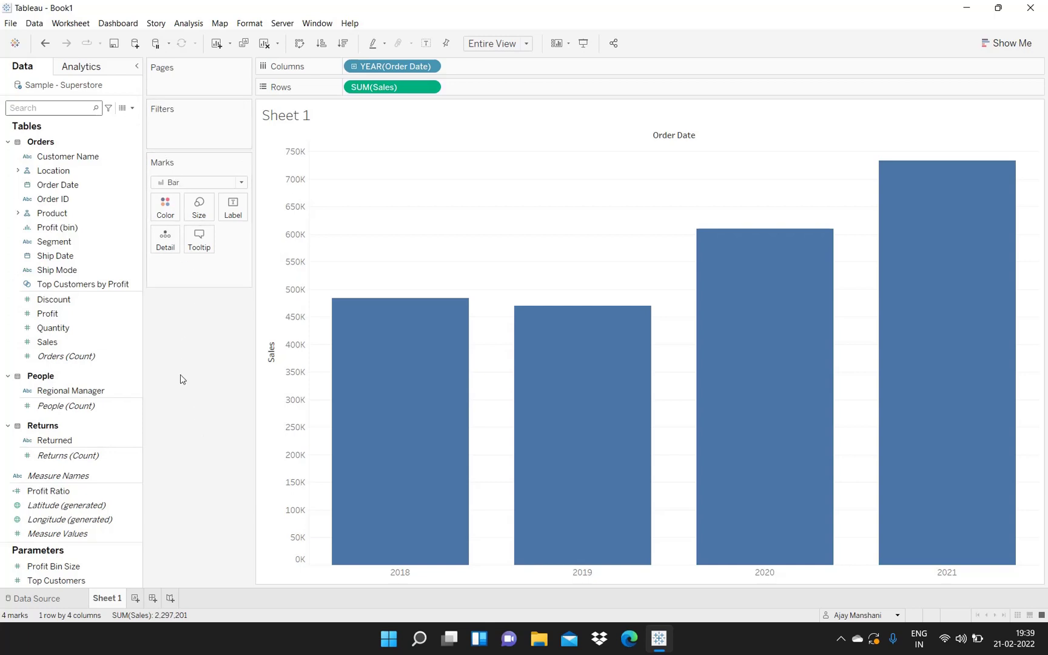
# Create a calculated field with the formula { FIXED [Customer Name] : MIN([Order Date]) }
pyautogui.click(132, 108)
pyautogui.click(103, 124)
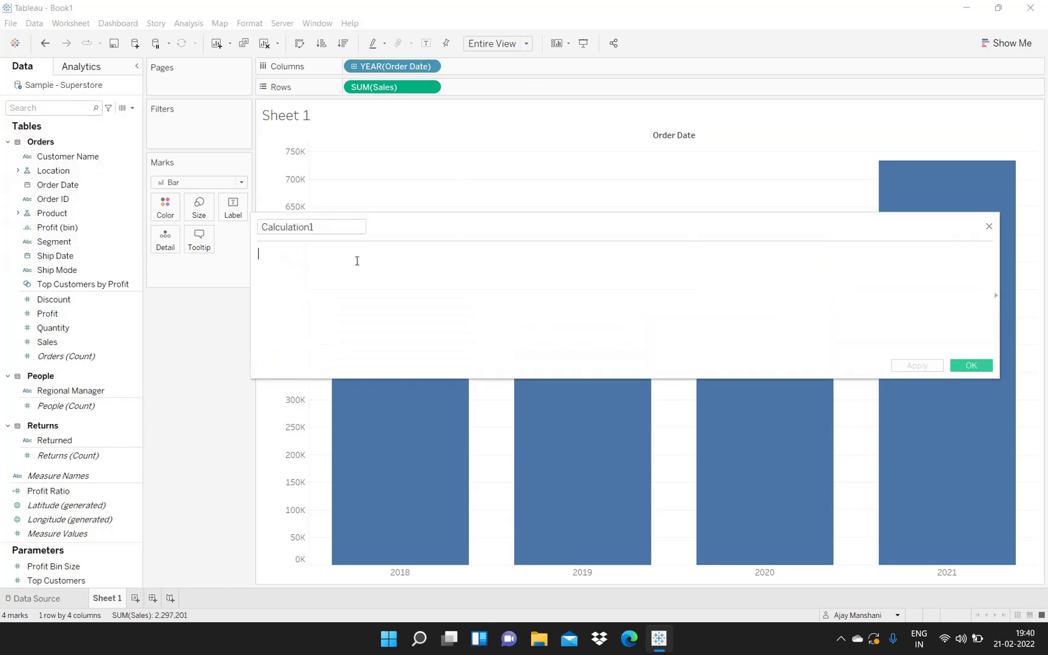
pyautogui.write('{ f')
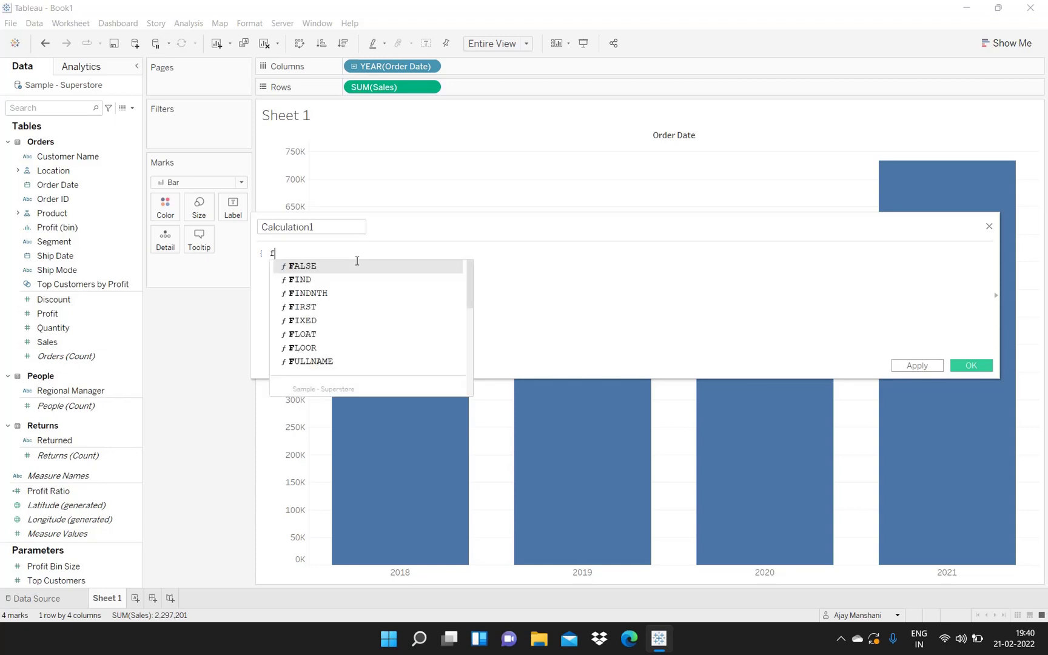
pyautogui.write('ix')
pyautogui.press('Return')
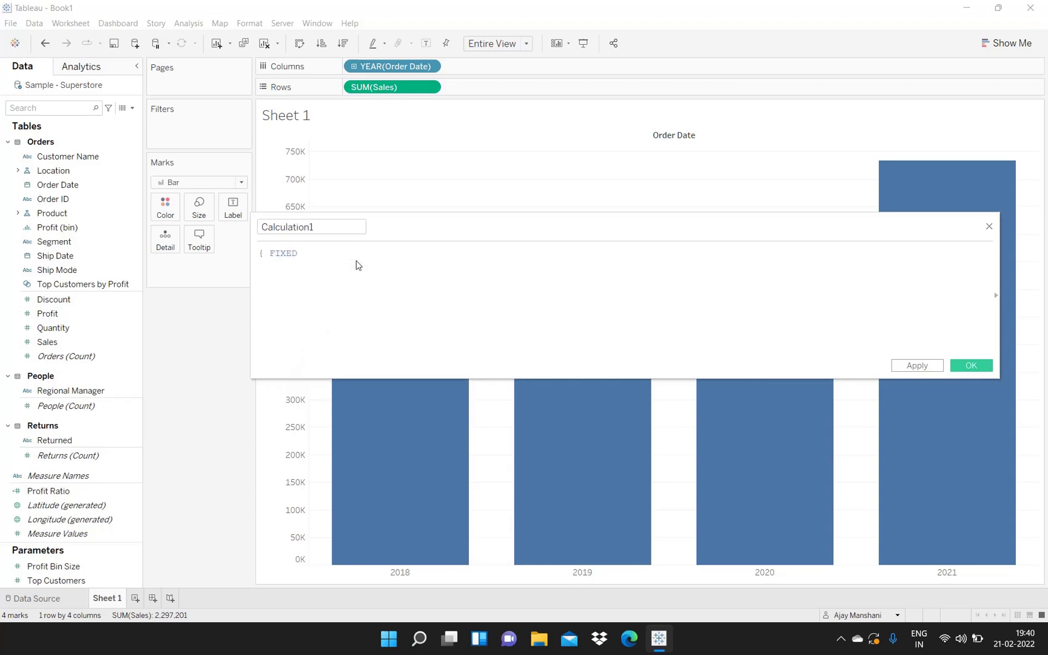
pyautogui.write('Cust')
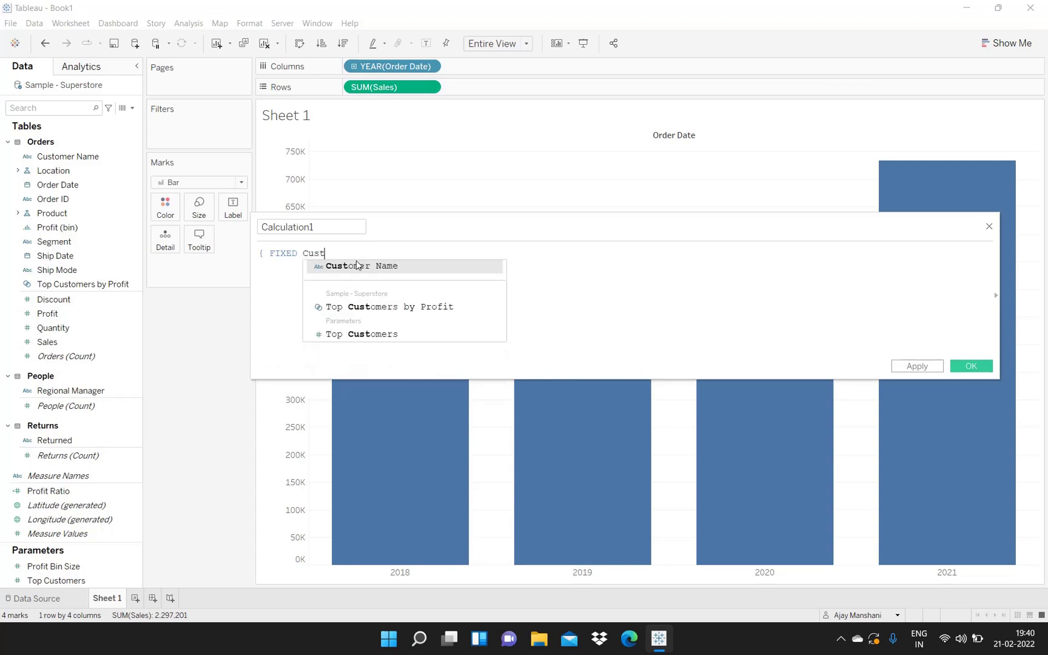
pyautogui.press('Return')
pyautogui.write(': MIN')
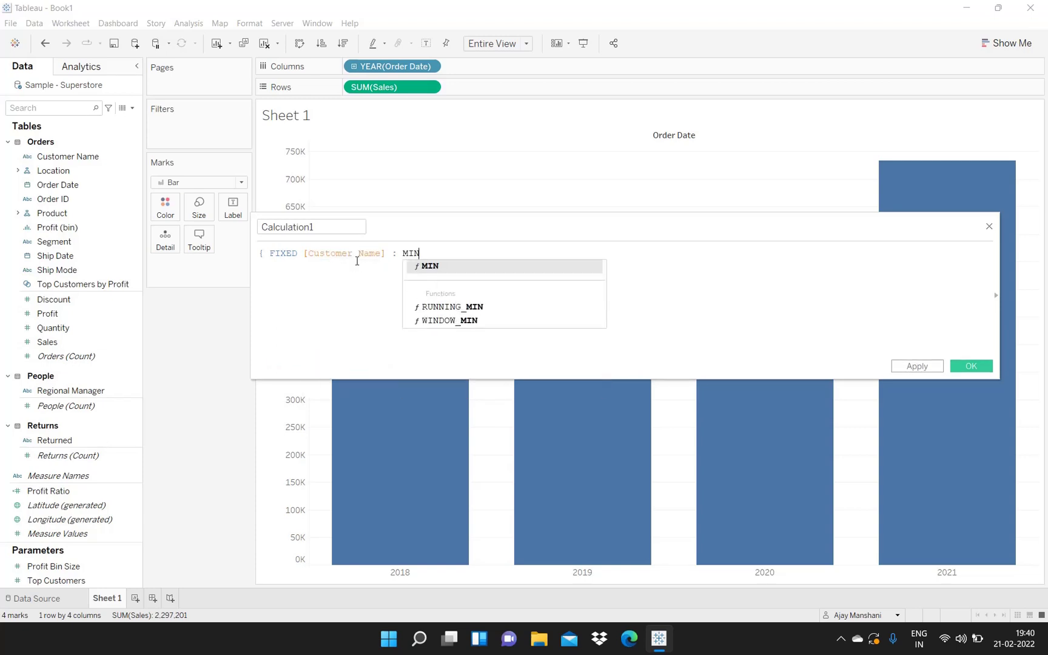
pyautogui.press('Return')
pyautogui.write('Ord')
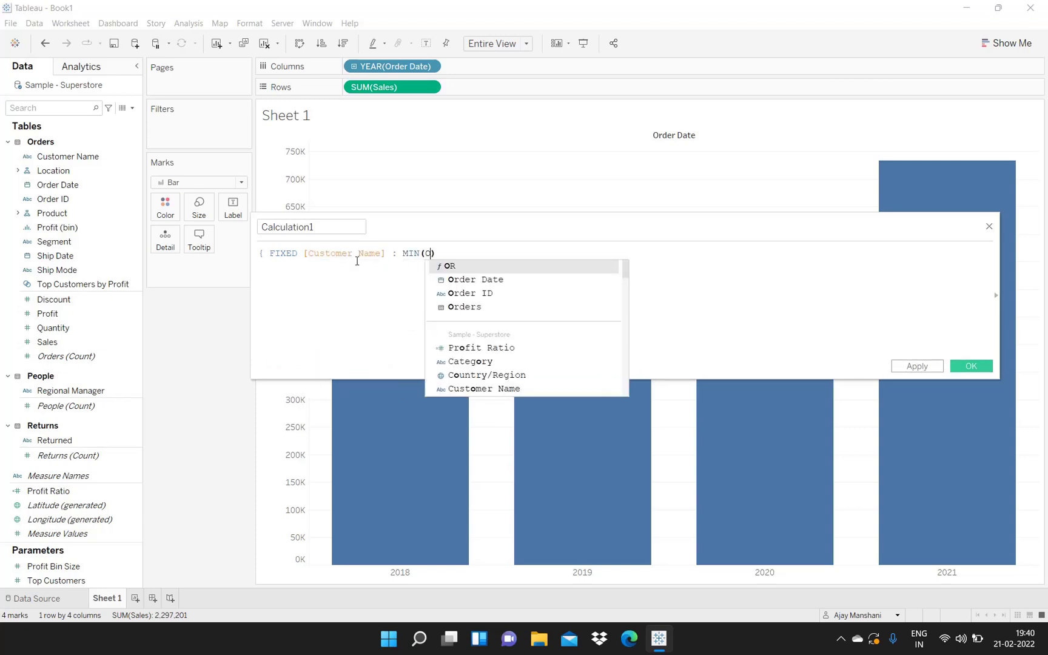
pyautogui.press('Return')
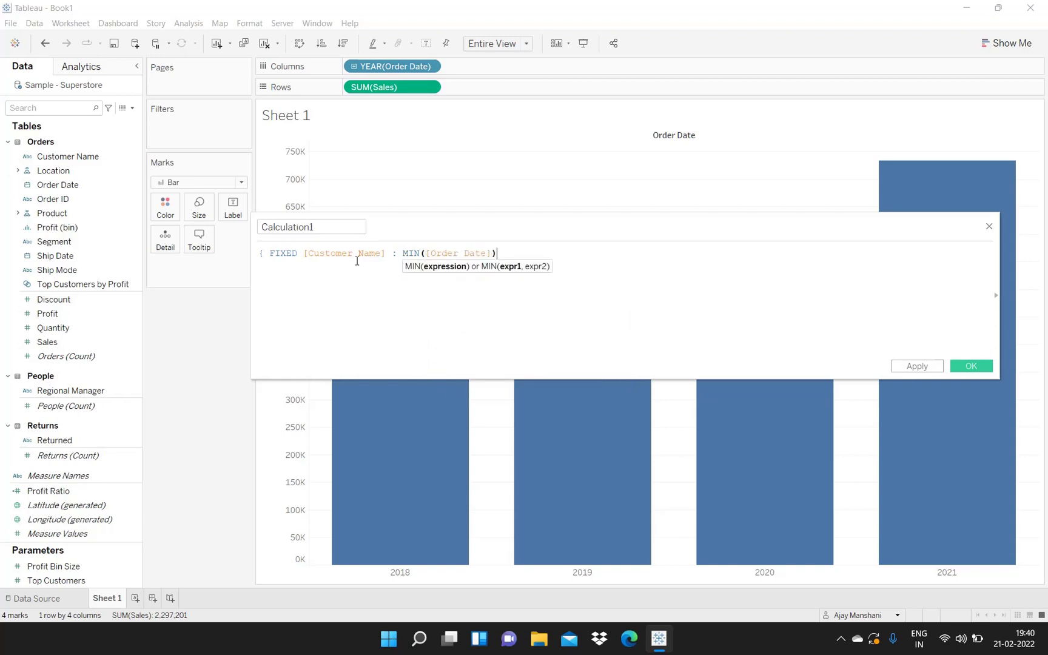
pyautogui.write(')')
# Rename the calculation from Calculation1 to 'Customer Acquistion Date'
pyautogui.click(323, 224)
pyautogui.doubleClick(323, 225)
pyautogui.press('BackSpace')
pyautogui.write('Customer ')
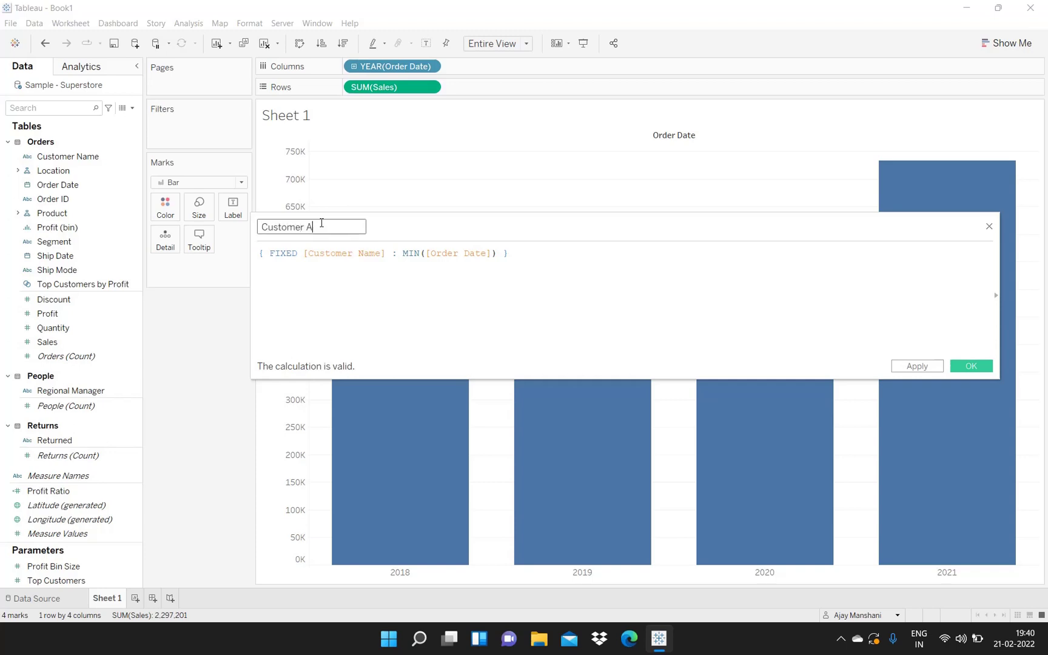
pyautogui.write('Acquistion Date')
# Save Customer Acquistion Date, colour bars by its year, and label segments with SUM(Sales)
pyautogui.click(962, 363)
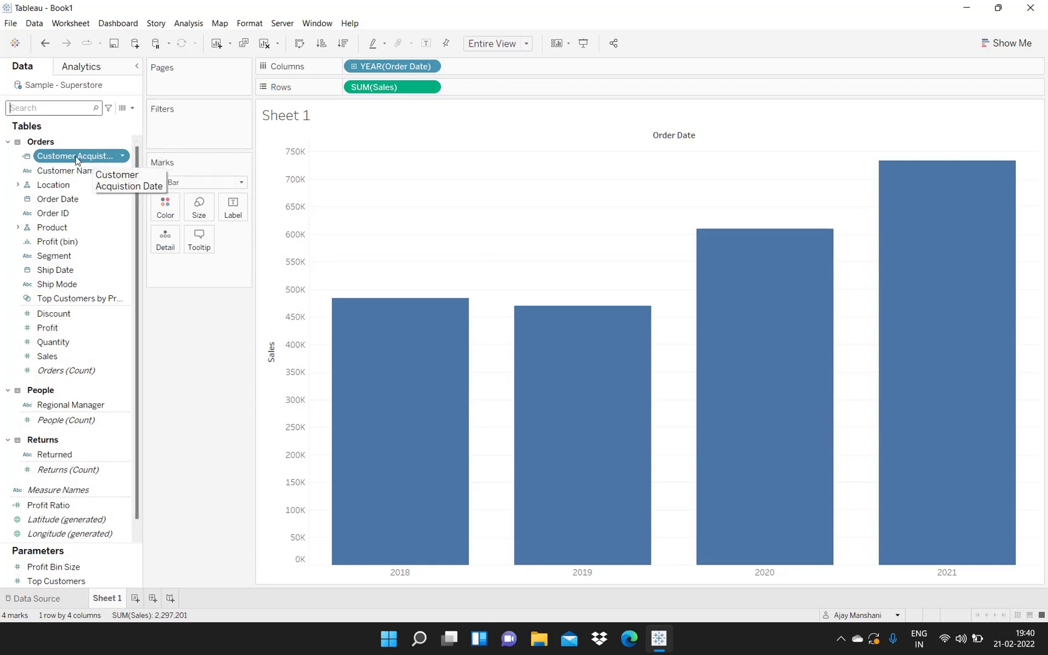
pyautogui.moveTo(76, 160); pyautogui.dragTo(164, 205)
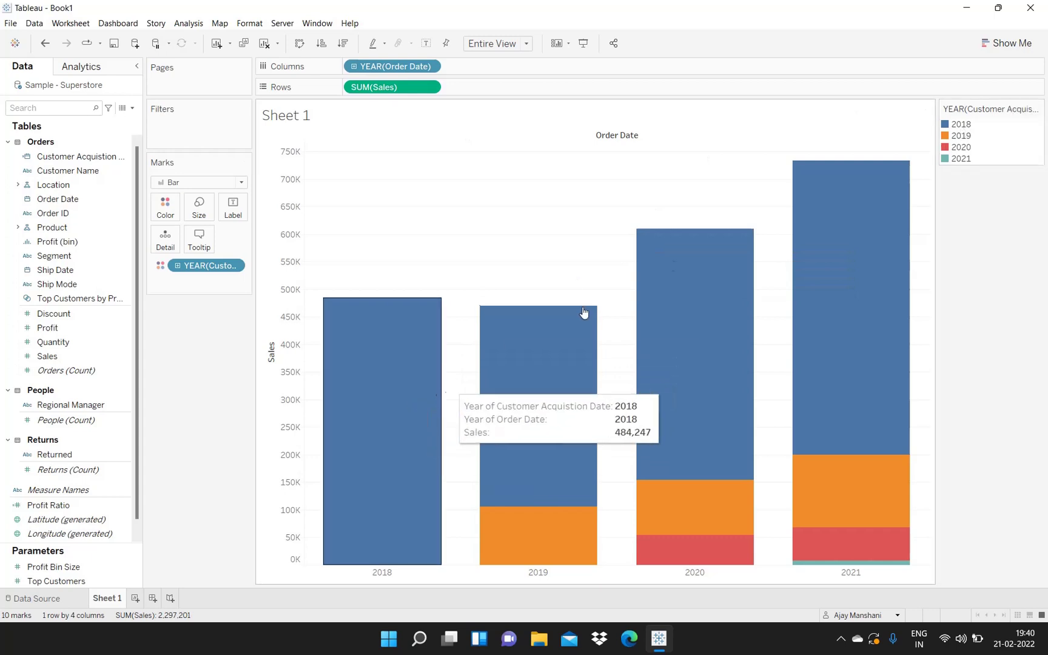
pyautogui.moveTo(667, 459)
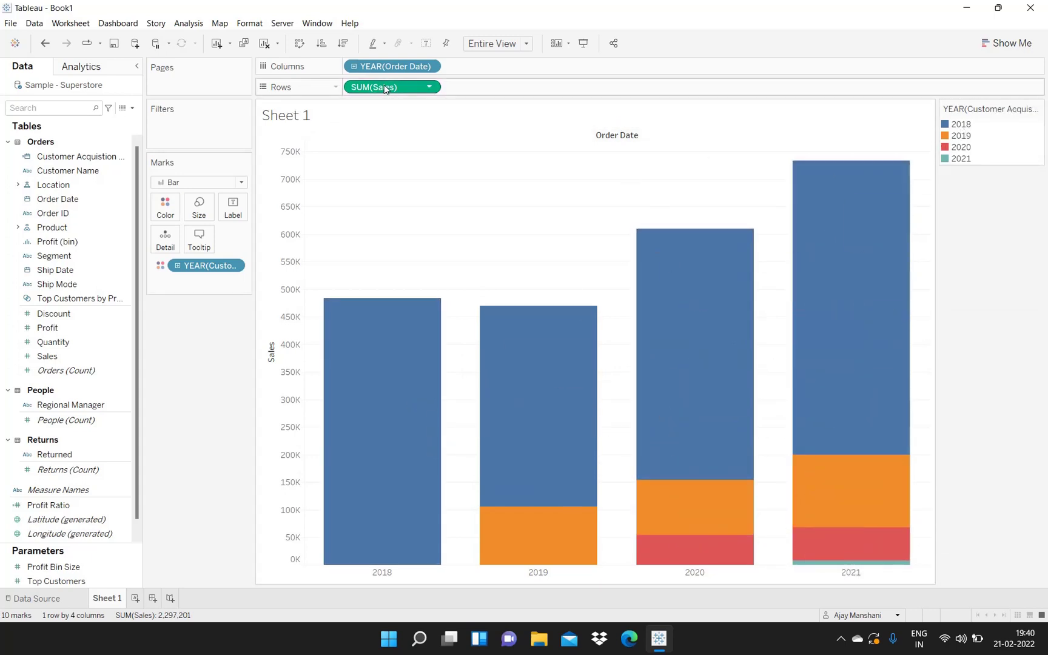
pyautogui.moveTo(384, 90); pyautogui.dragTo(233, 208)
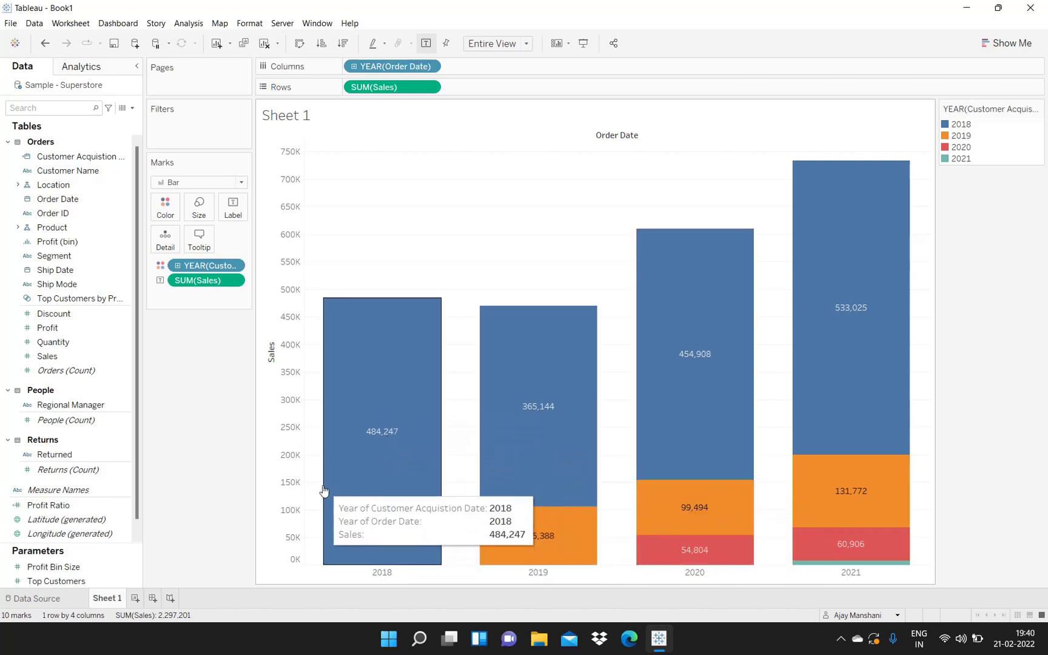
# Change the SUM(Sales) labels to a Percent of Total quick table calculation
pyautogui.click(234, 281)
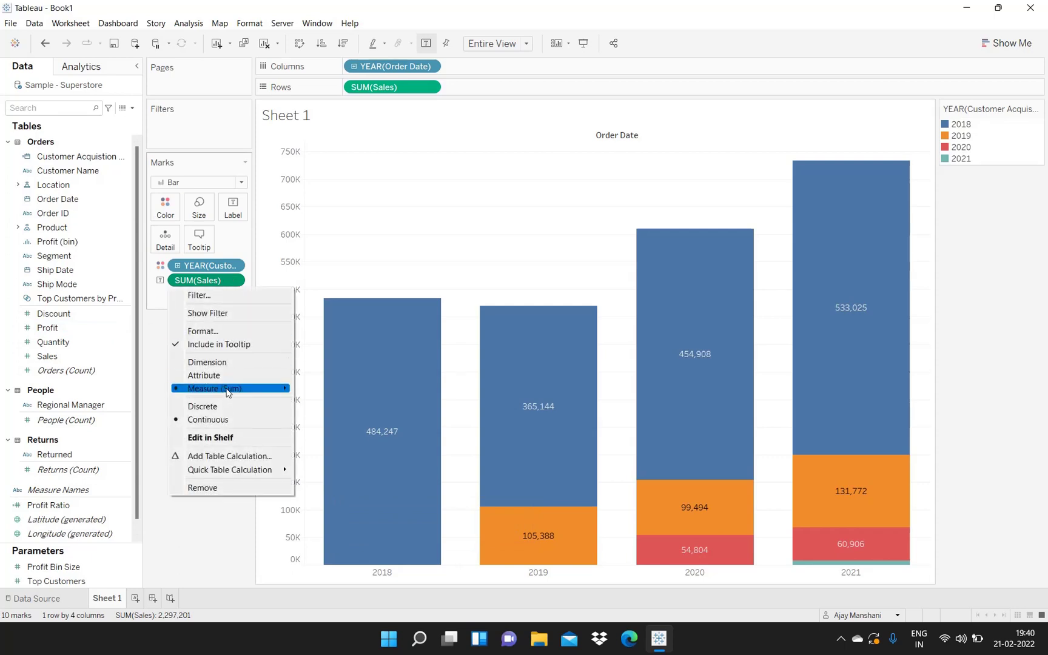
pyautogui.moveTo(231, 479)
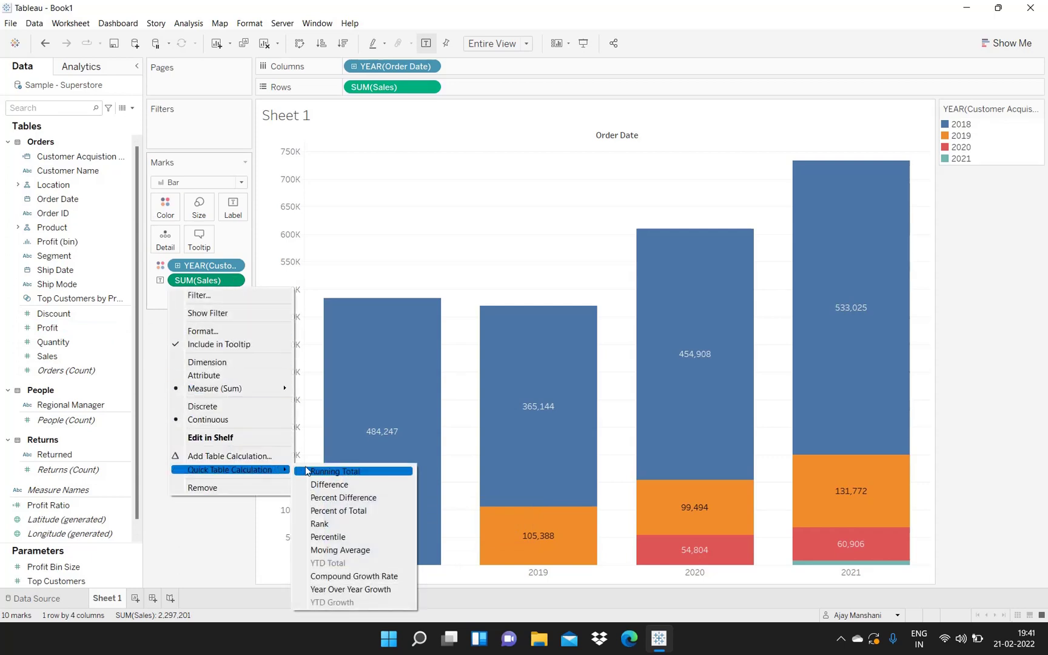
pyautogui.click(350, 510)
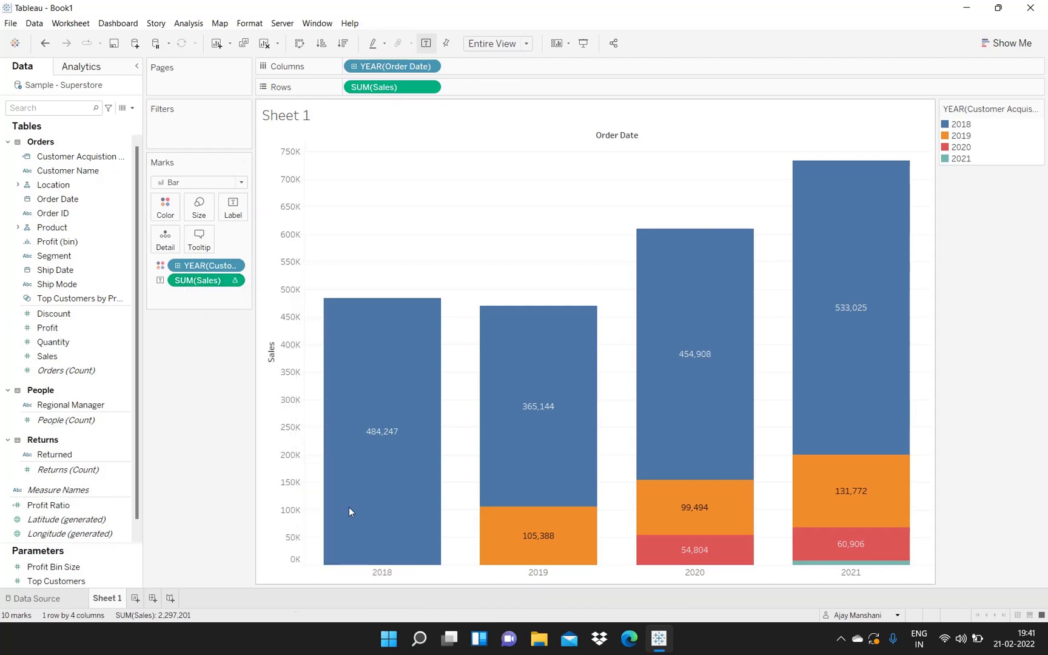
pyautogui.click(235, 280)
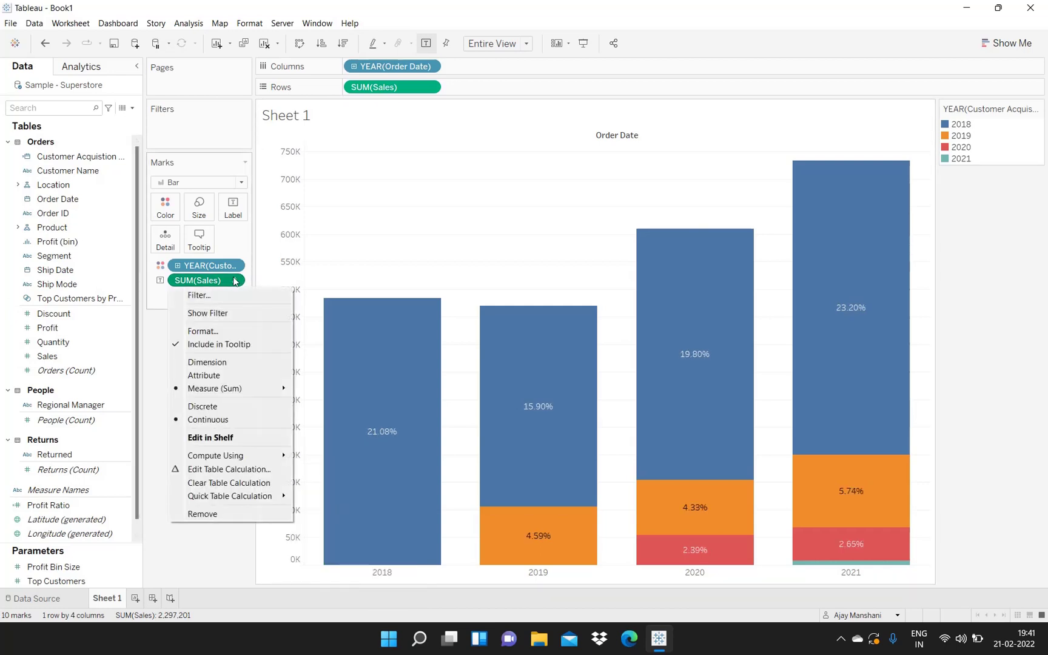
# Set the percent-of-total calculation to compute using Table (down), within each order year
pyautogui.click(236, 470)
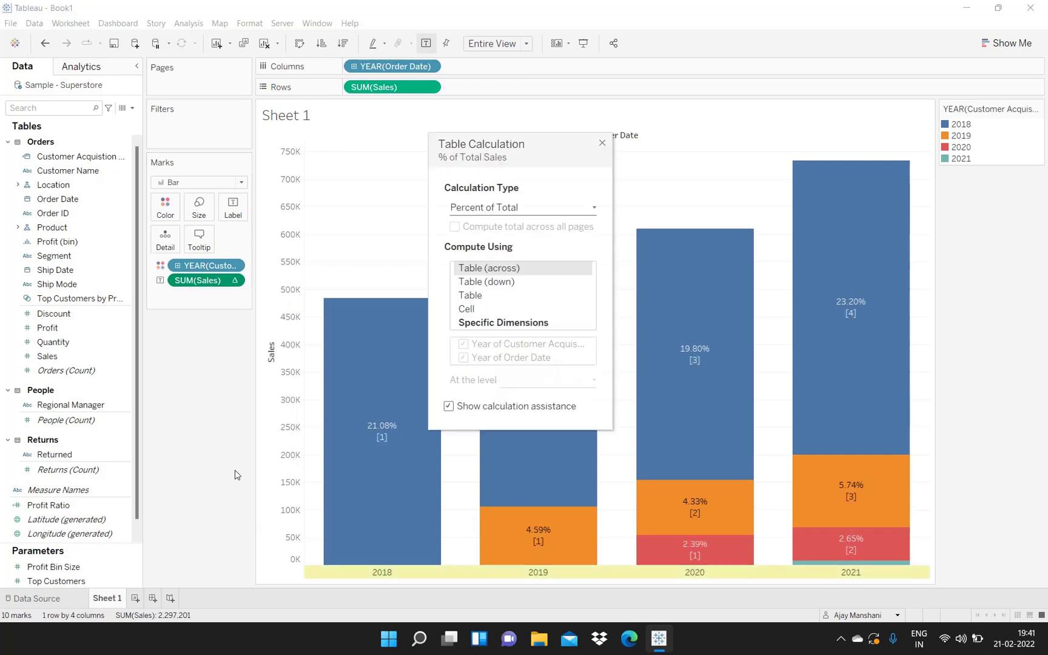
pyautogui.click(515, 288)
pyautogui.click(489, 268)
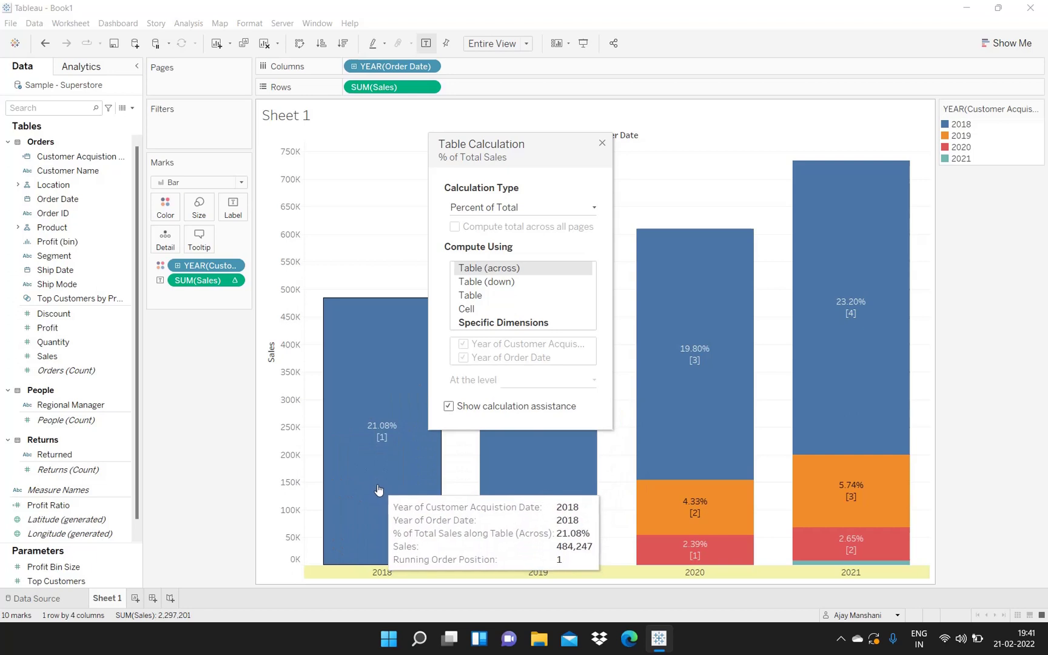
pyautogui.click(525, 284)
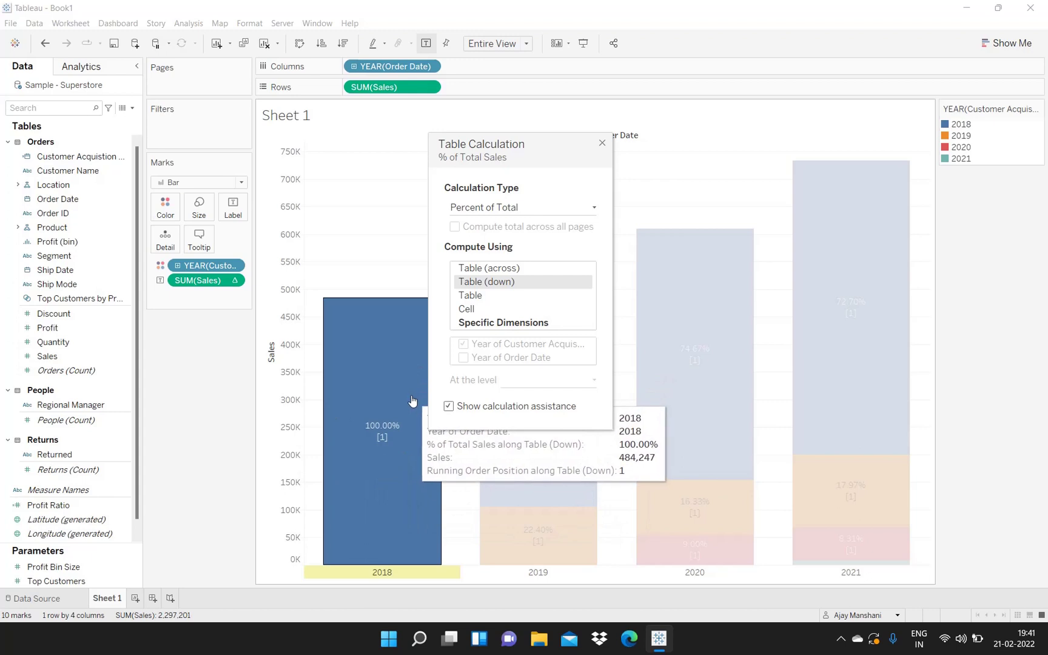
pyautogui.click(536, 270)
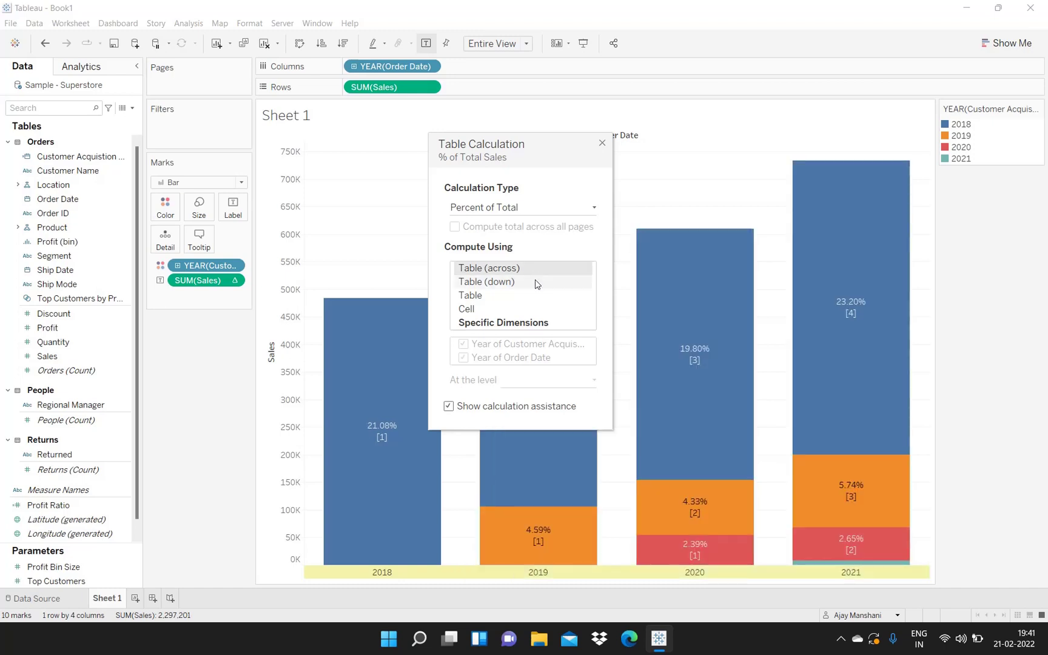
pyautogui.click(536, 283)
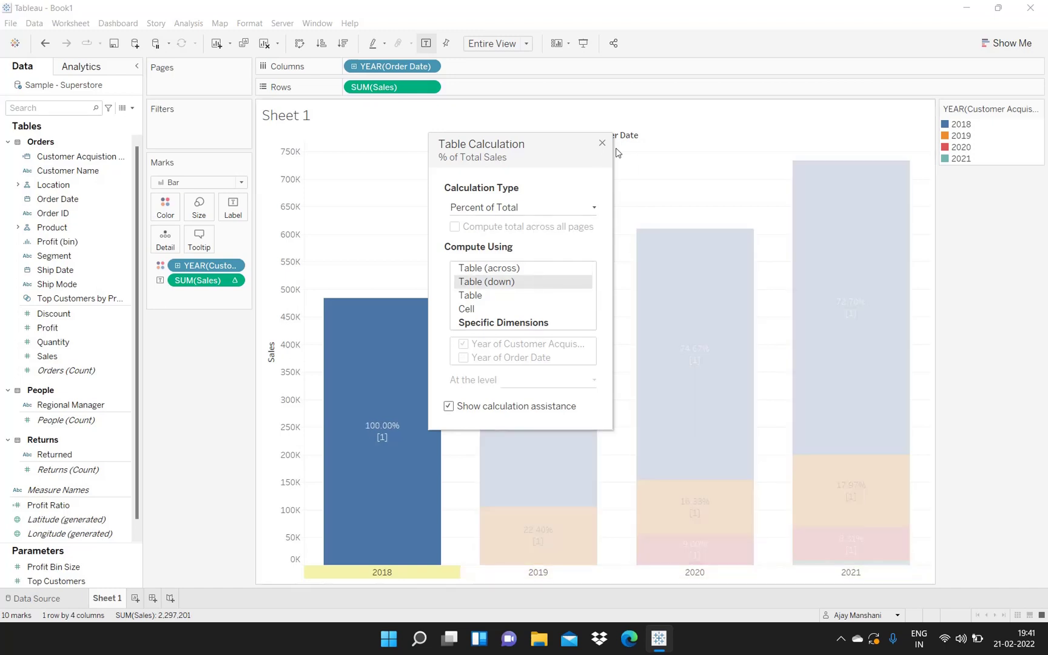
pyautogui.click(602, 143)
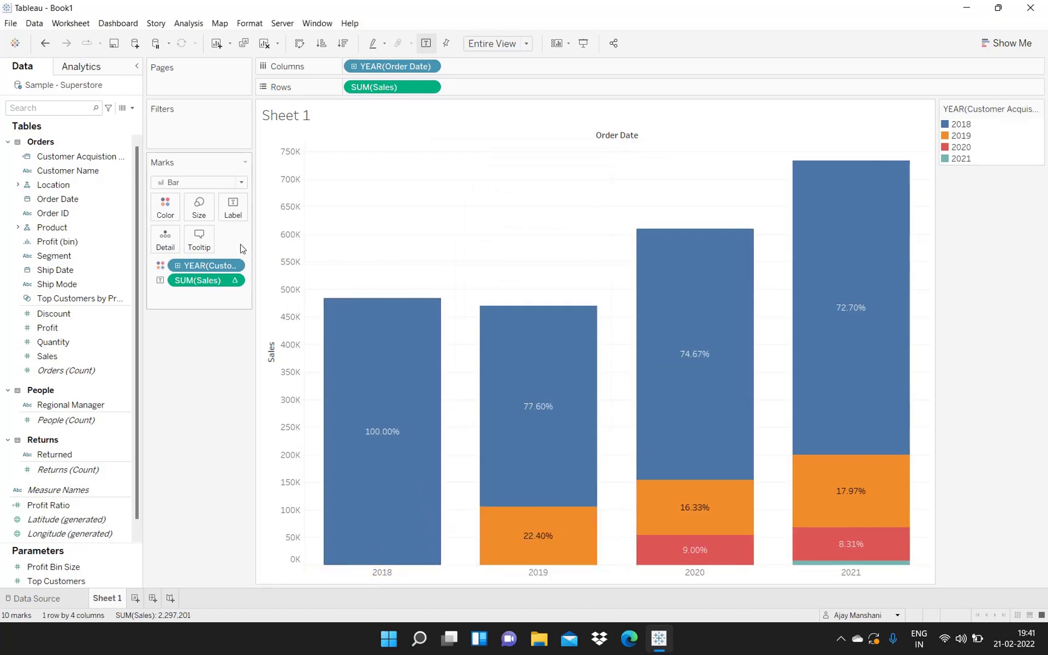
# Ctrl-drag the percent-of-total Sales pill onto Rows, replacing SUM(Sales), so each bar totals 100%
pyautogui.moveTo(376, 97); pyautogui.dragTo(412, 94)
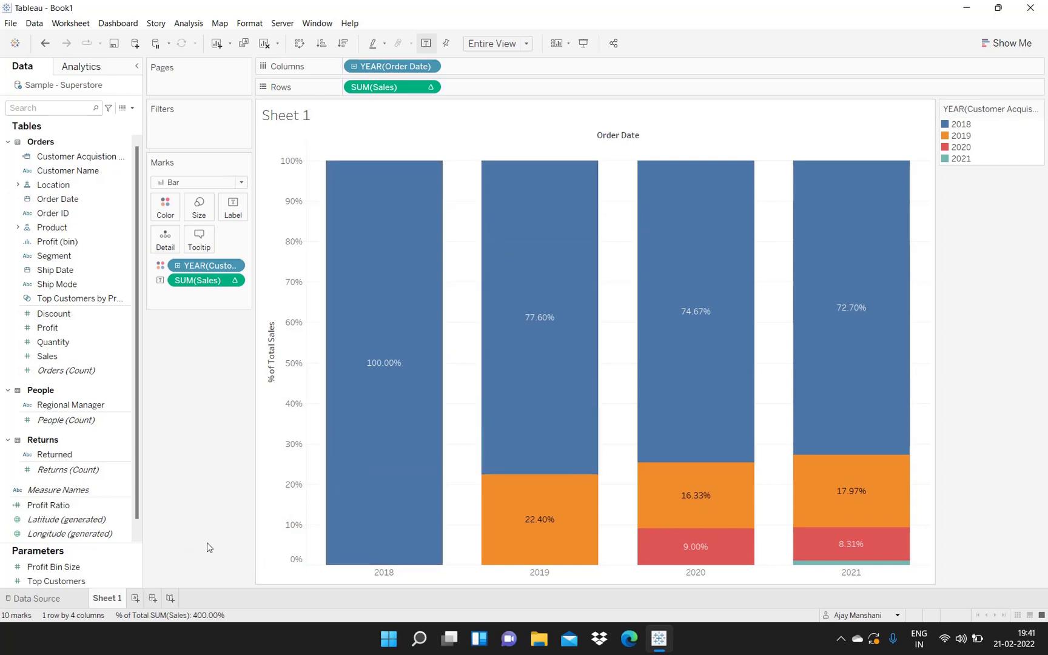
pyautogui.moveTo(409, 405)
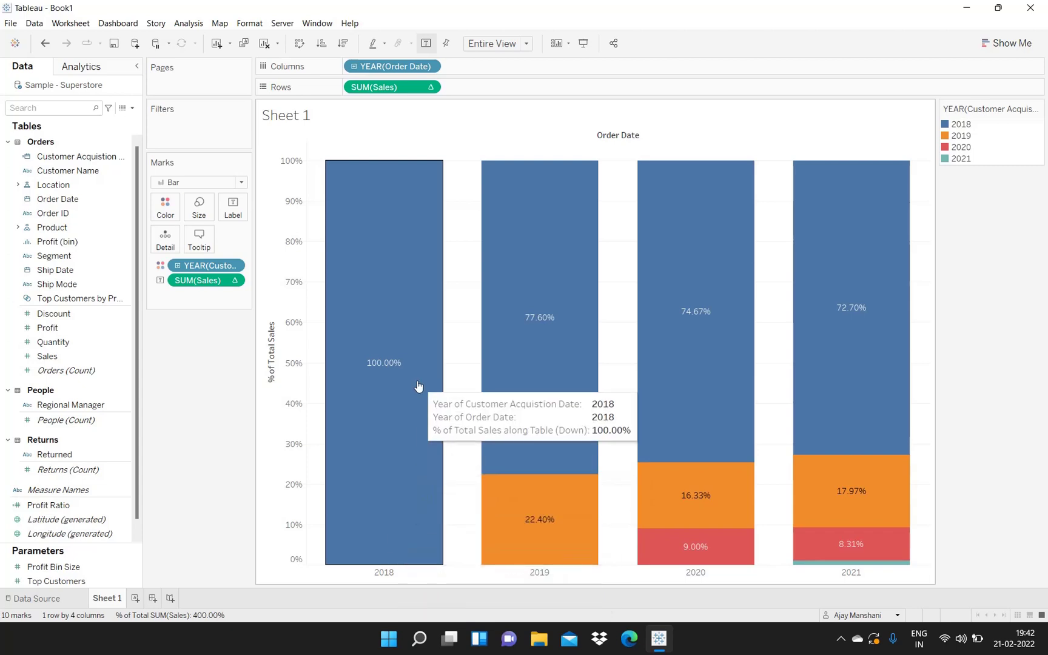
pyautogui.moveTo(649, 377)
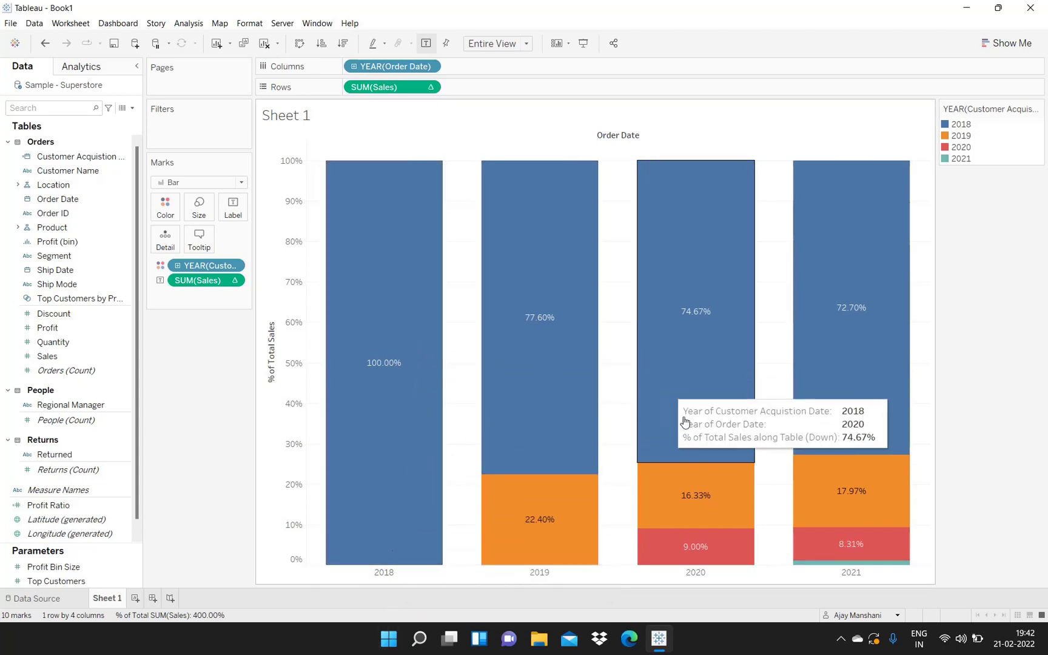
pyautogui.moveTo(571, 545)
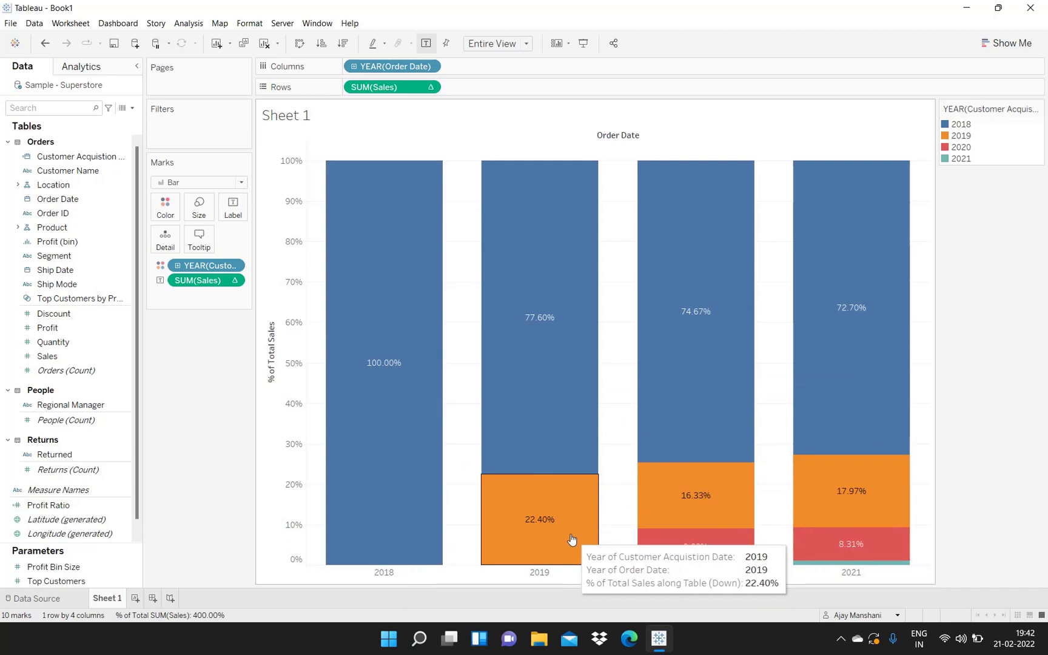
pyautogui.moveTo(549, 317)
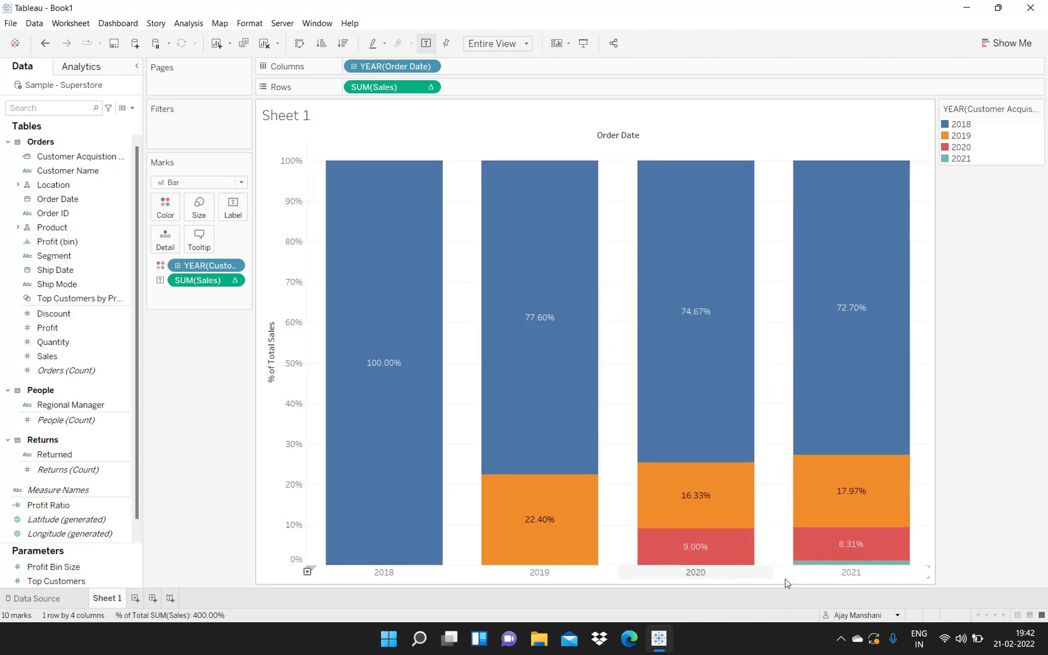
# Format the order-year headers 2018–2021 with a bold black default font
pyautogui.click(715, 578)
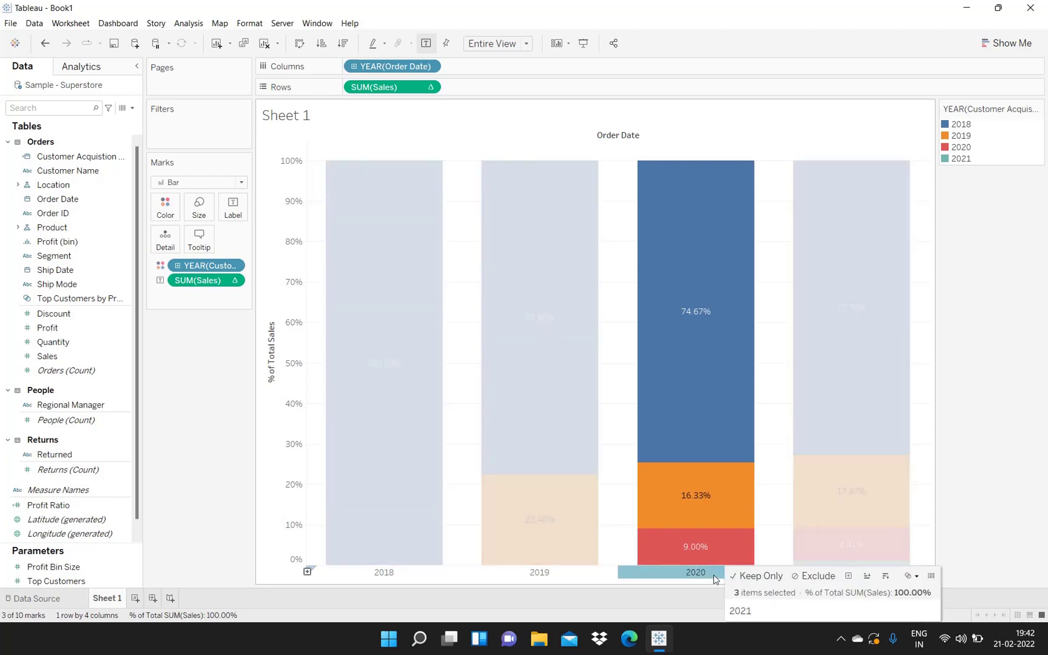
pyautogui.rightClick(715, 578)
pyautogui.click(757, 530)
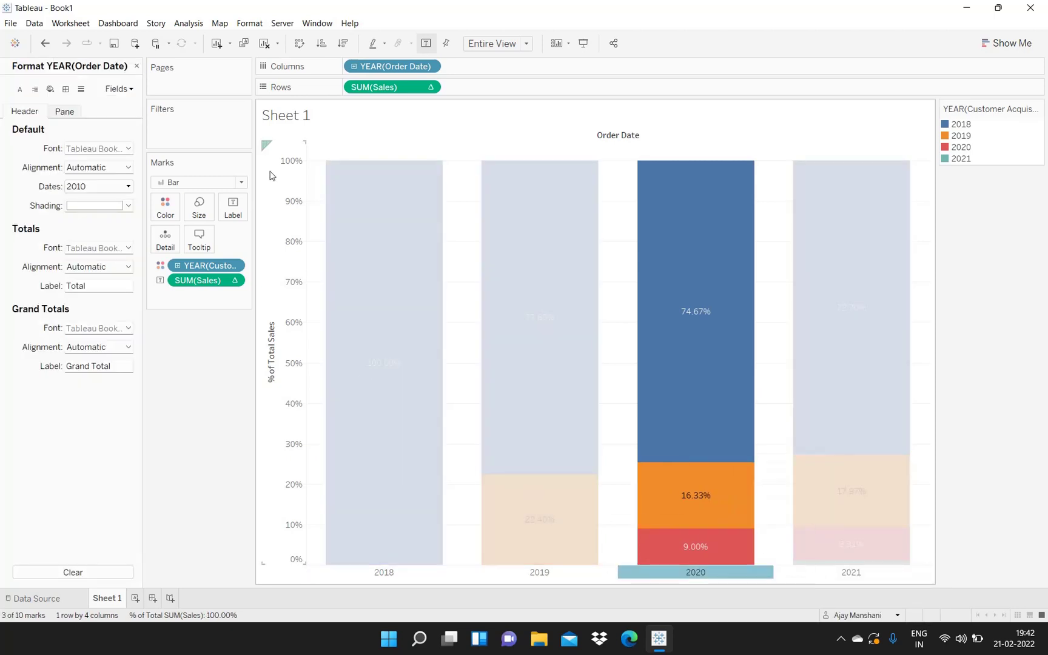
pyautogui.click(128, 148)
pyautogui.click(73, 201)
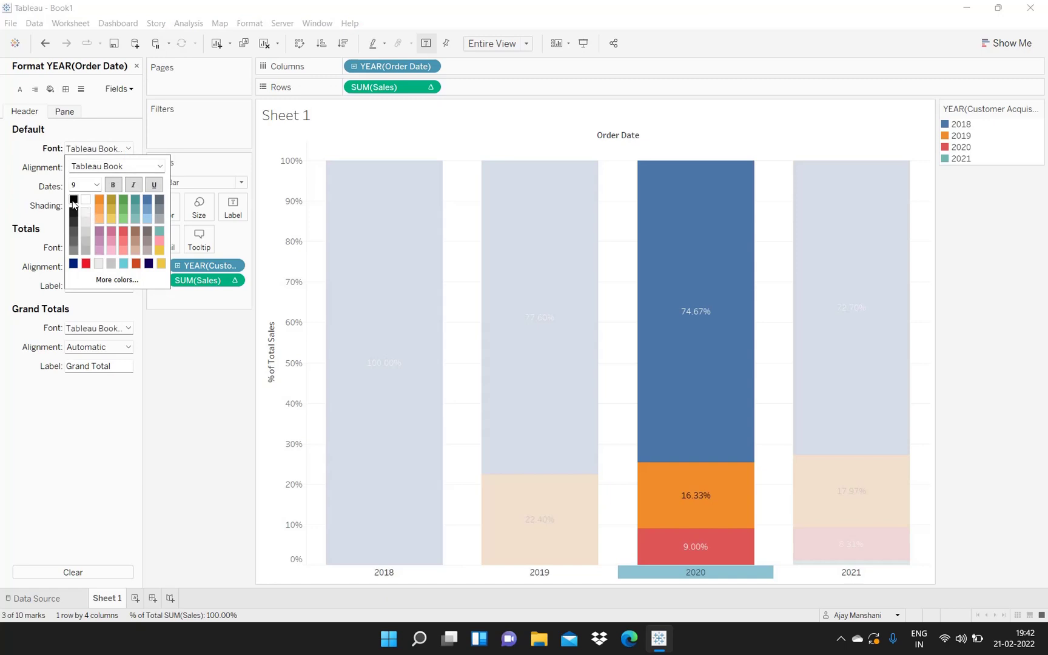
pyautogui.click(112, 184)
pyautogui.click(193, 445)
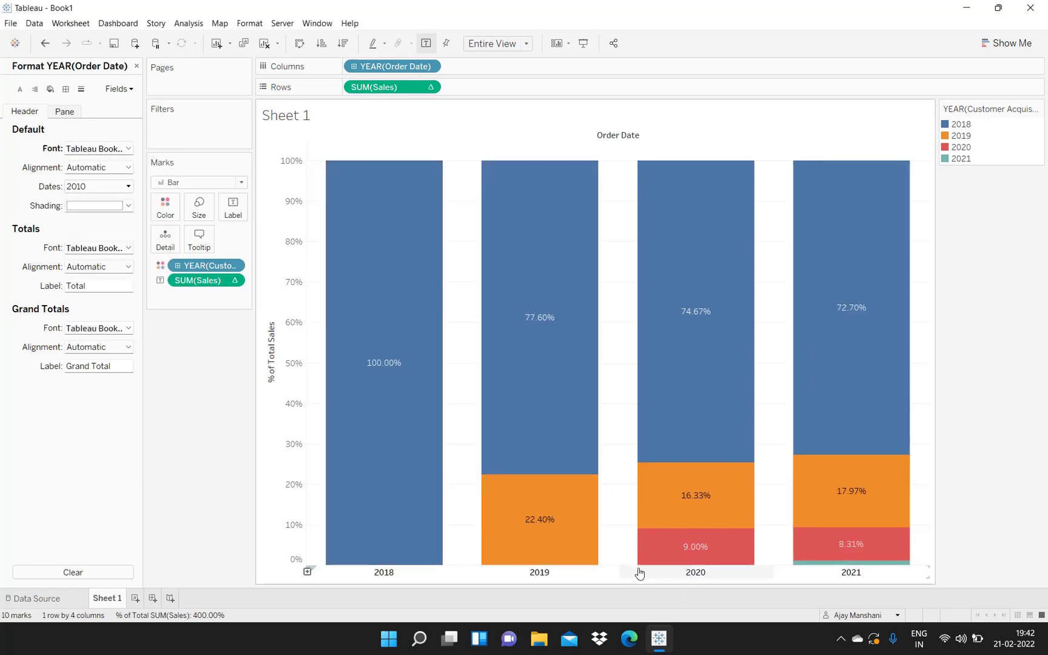
pyautogui.doubleClick(319, 122)
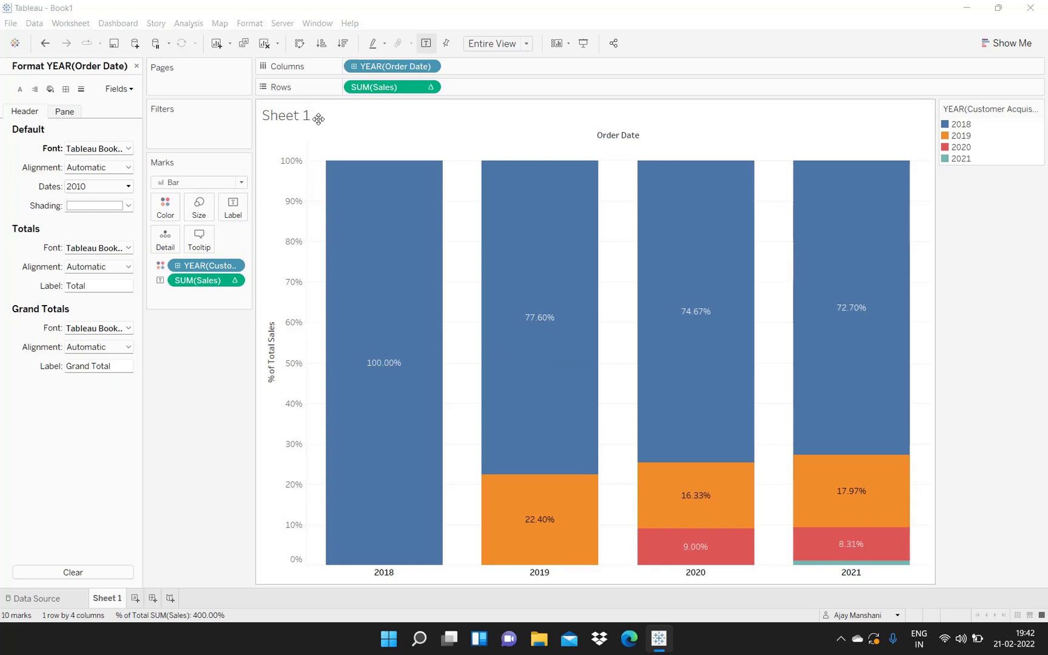
# Replace the default sheet title text with 'COHORT ANALYSIS'
pyautogui.hotkey('ctrl', 'a')
pyautogui.press('BackSpace')
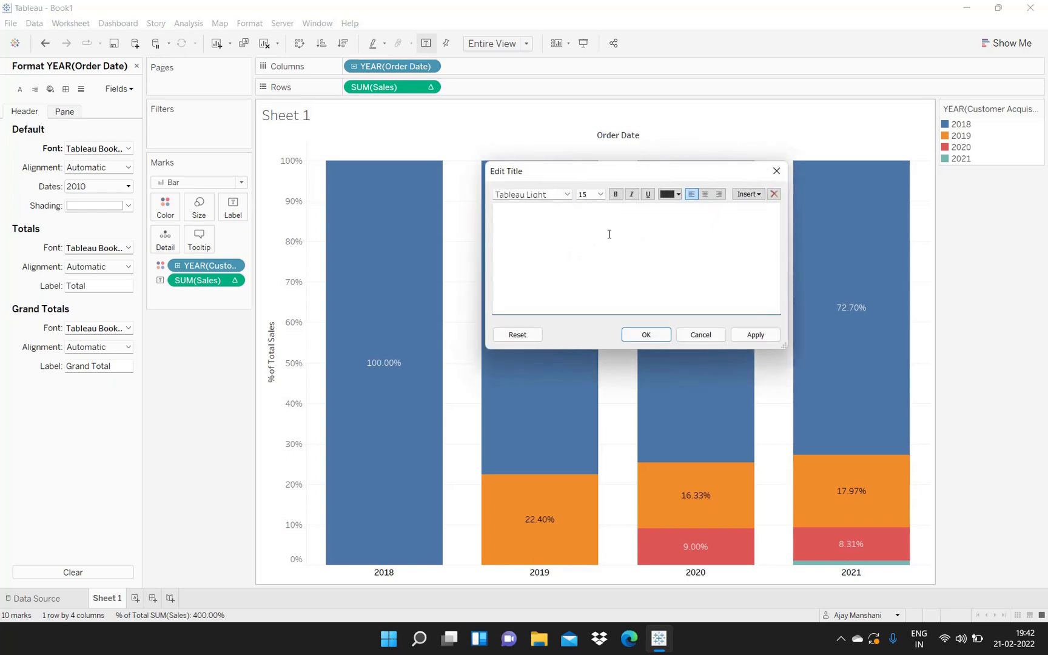
pyautogui.write('COHORT ANALYSIS')
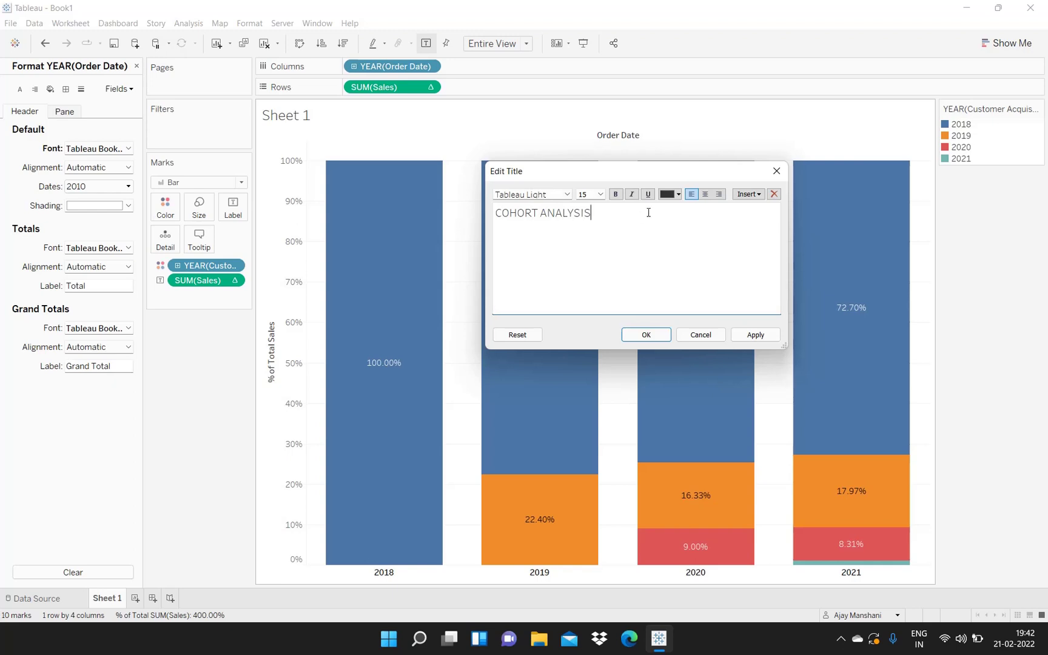
# Make the COHORT ANALYSIS title bold and centred, apply it, and close the header formatting panel
pyautogui.hotkey('ctrl', 'a')
pyautogui.click(706, 194)
pyautogui.click(616, 195)
pyautogui.click(768, 336)
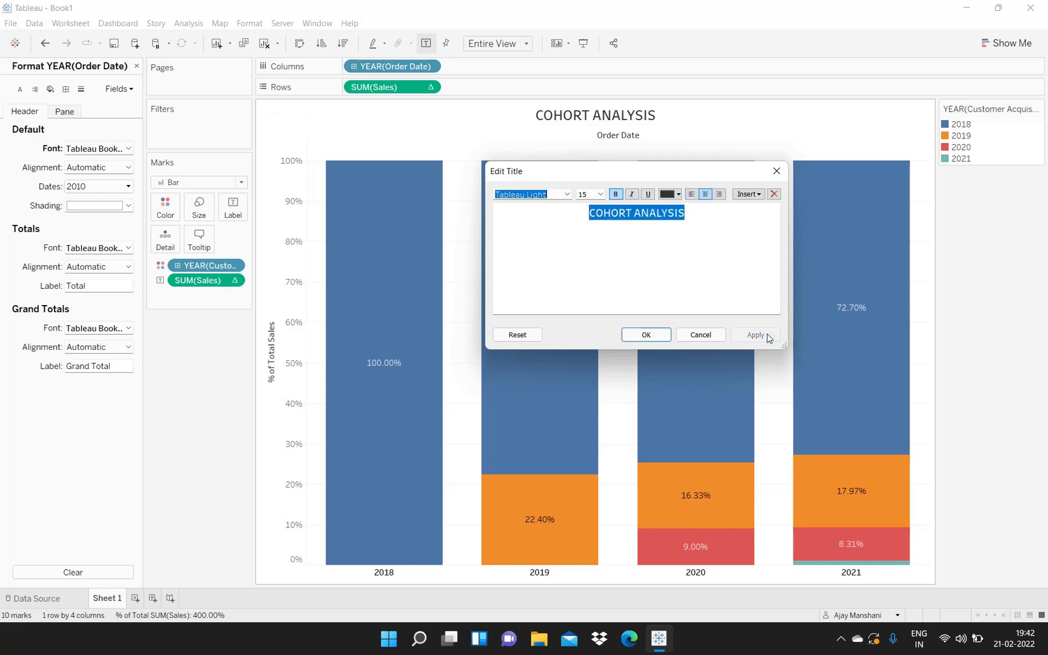
pyautogui.click(655, 336)
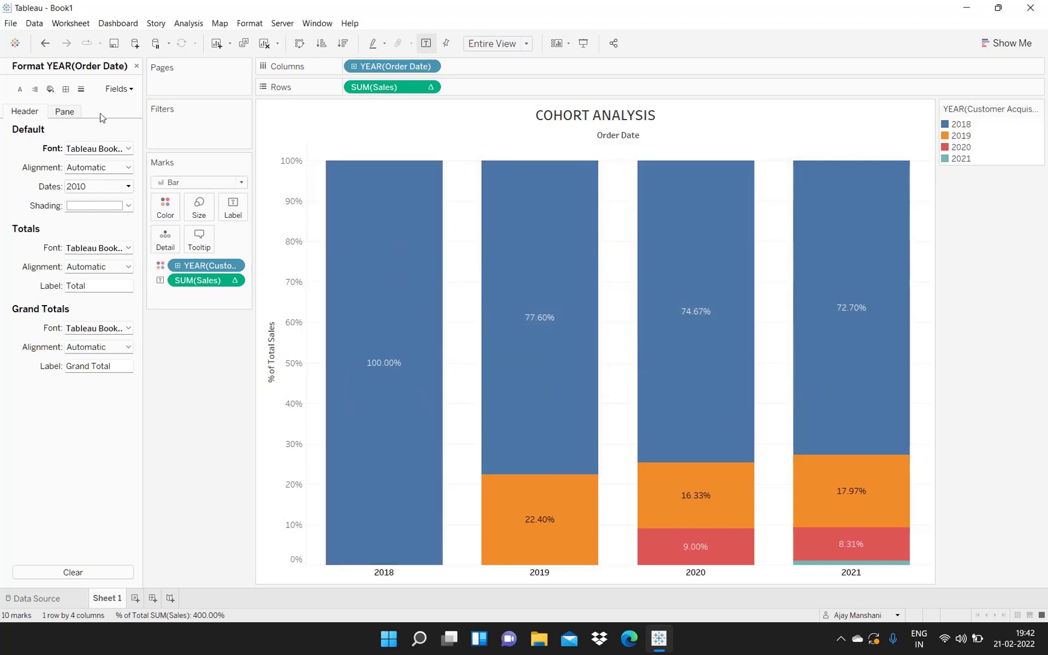
pyautogui.click(137, 67)
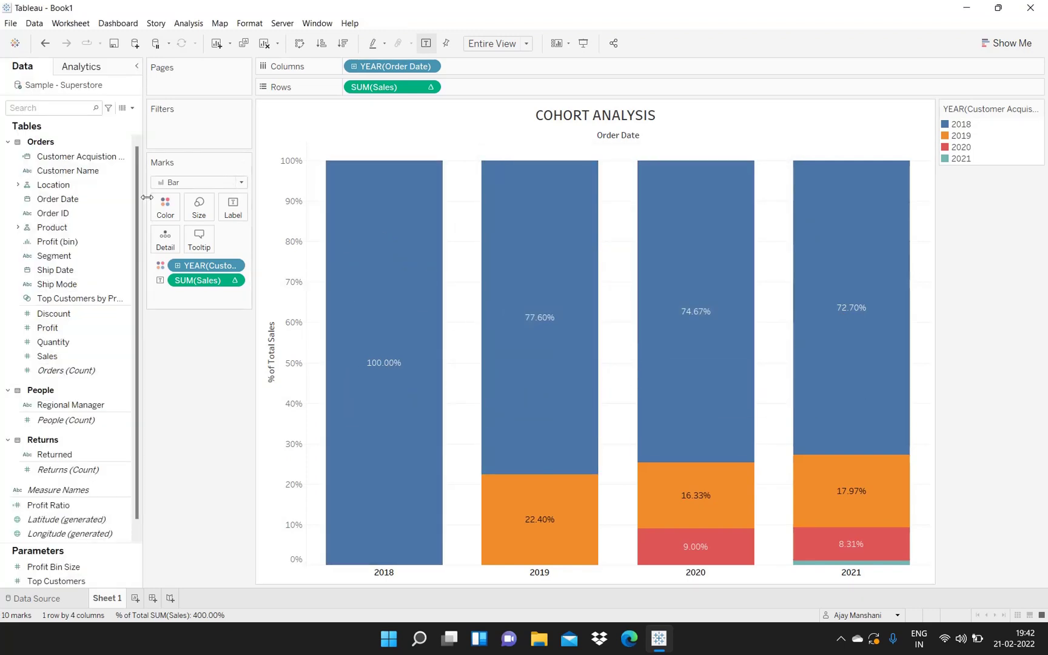